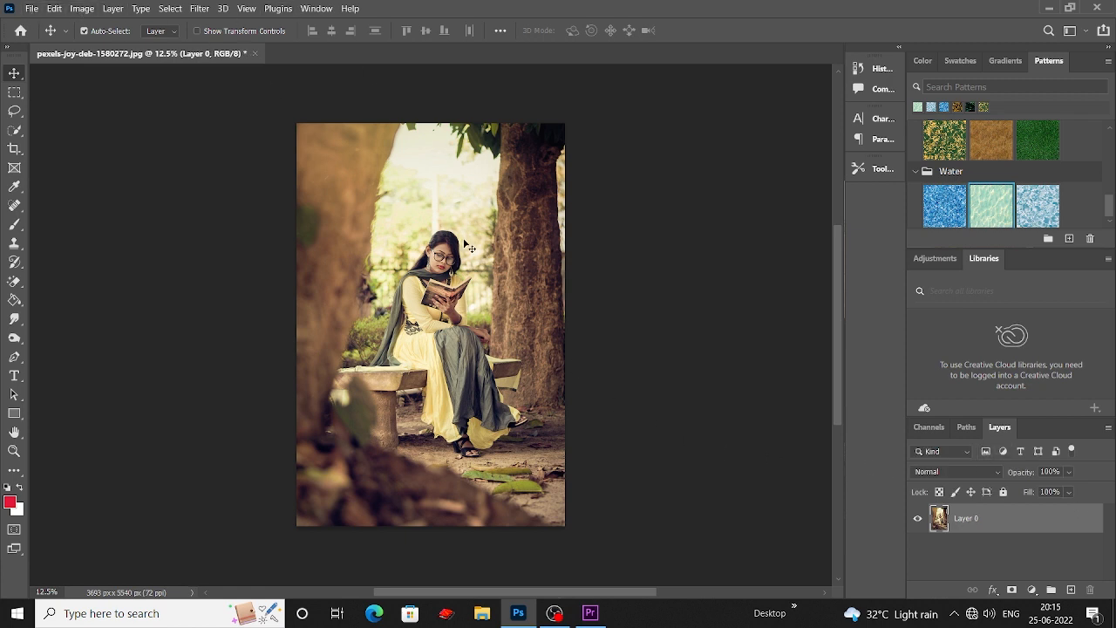
Step: Duplicate Layer 0 within the same document, keeping the suggested name Layer 0 copy
scroll(476, 262, "down", 1)
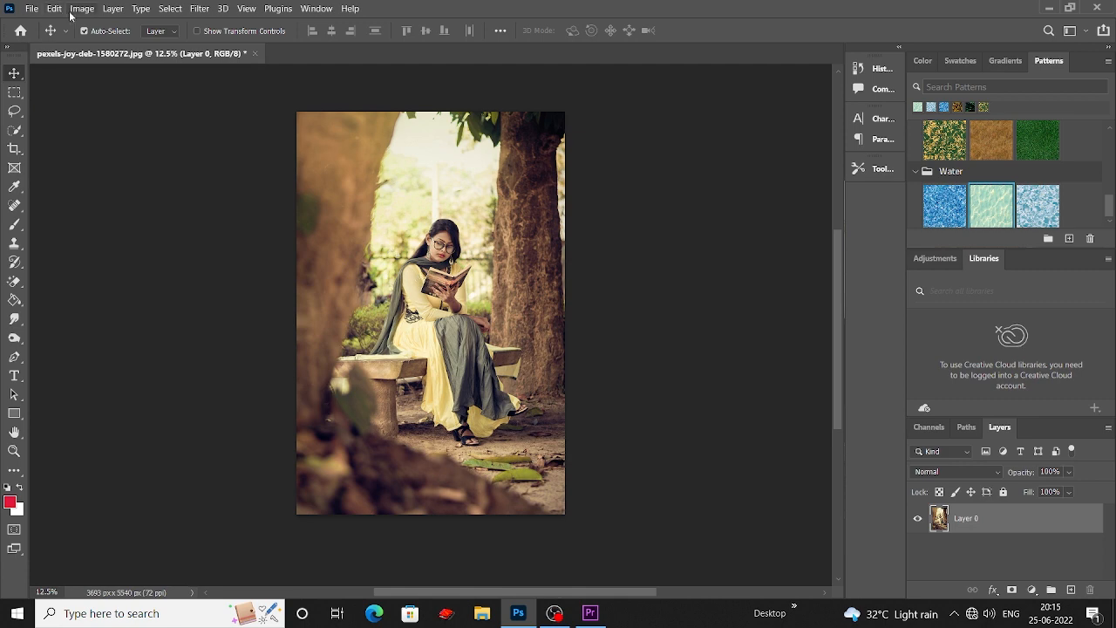
right_click(995, 511)
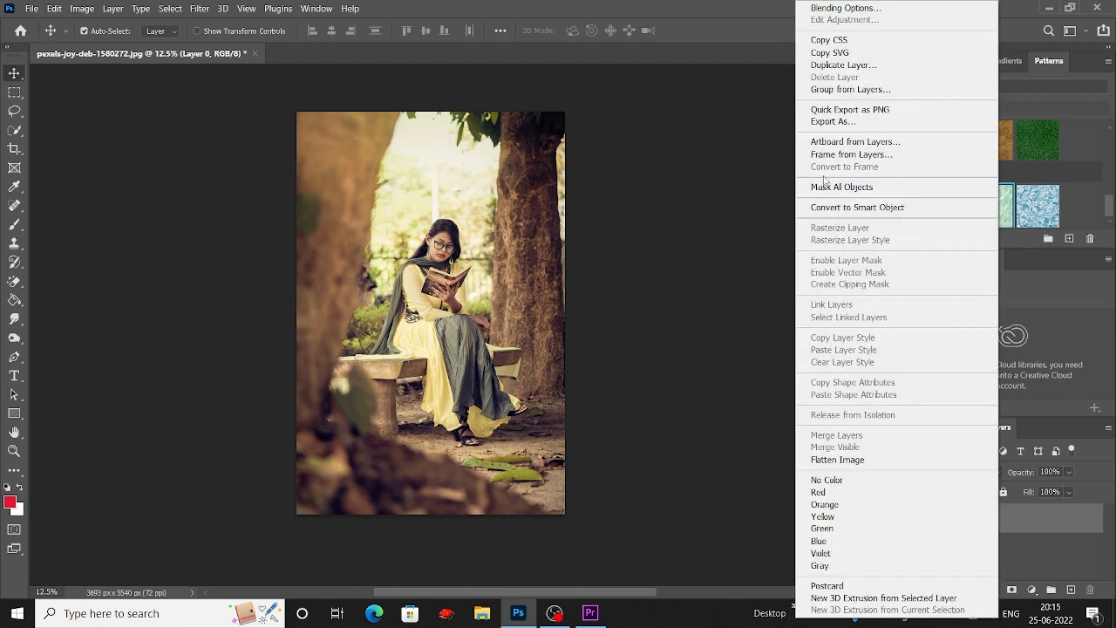
left_click(822, 66)
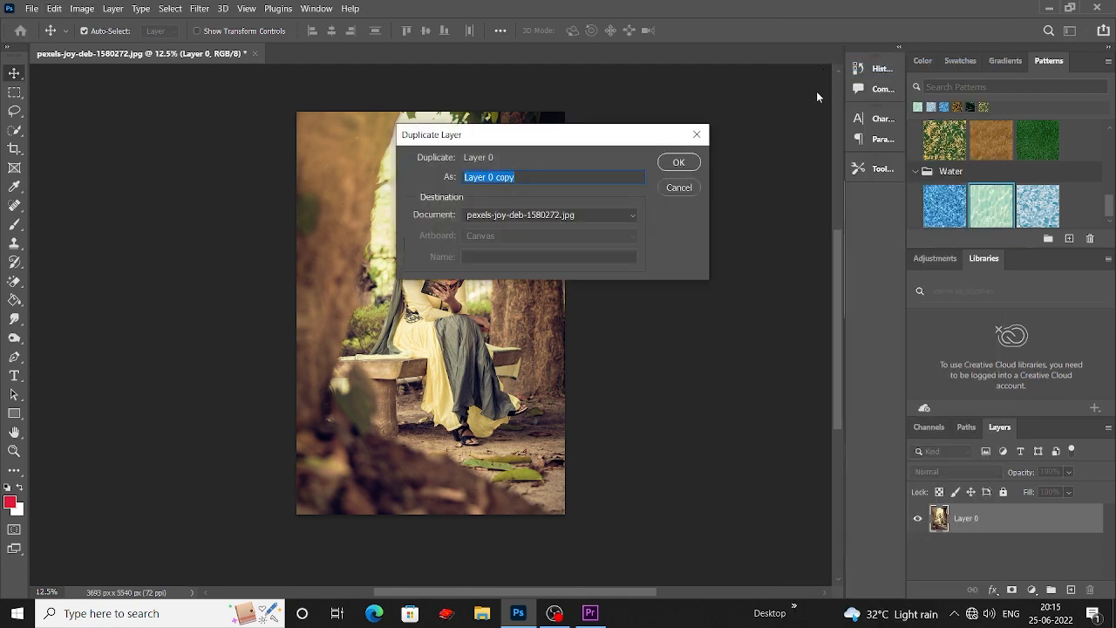
left_click(679, 164)
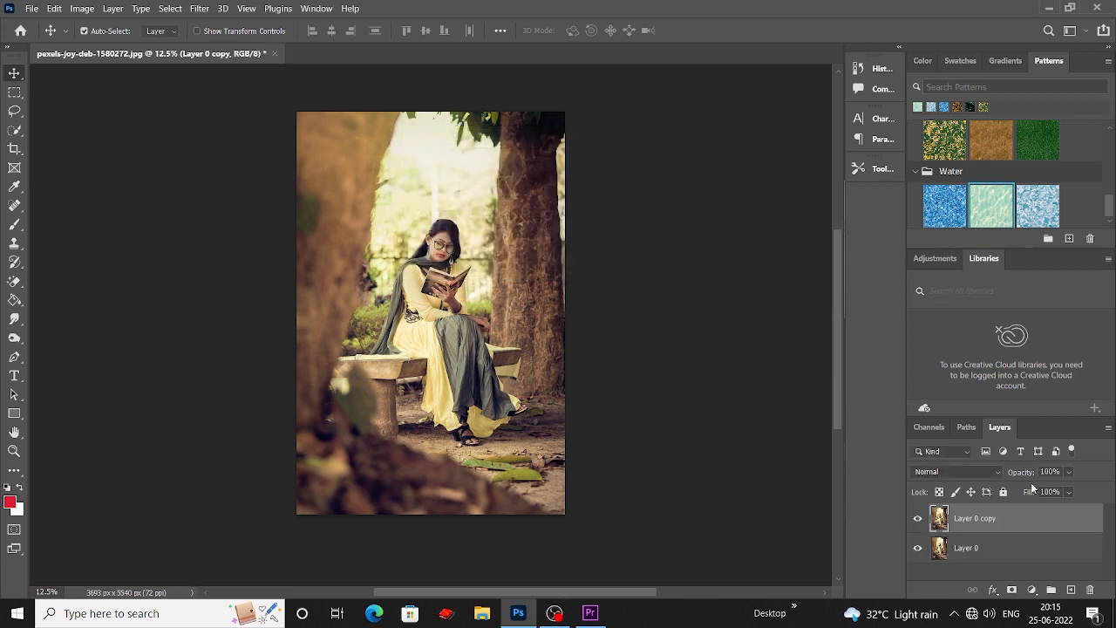
Step: Apply a Brightness/Contrast adjustment to the copied layer with the contrast set to 56
left_click(82, 8)
mouse_move(102, 43)
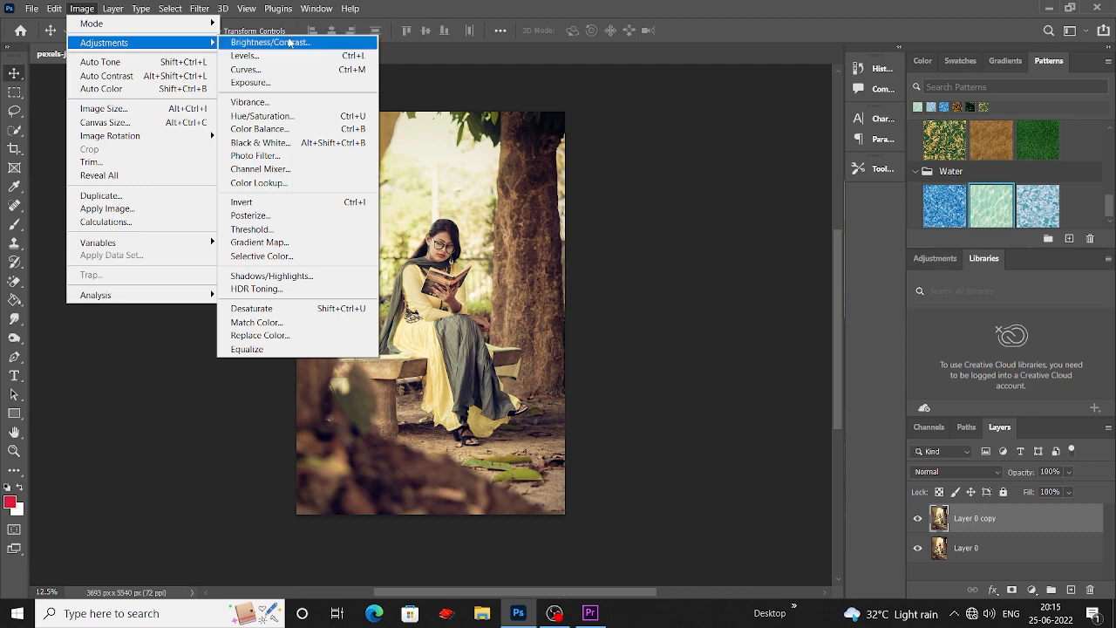
left_click(293, 42)
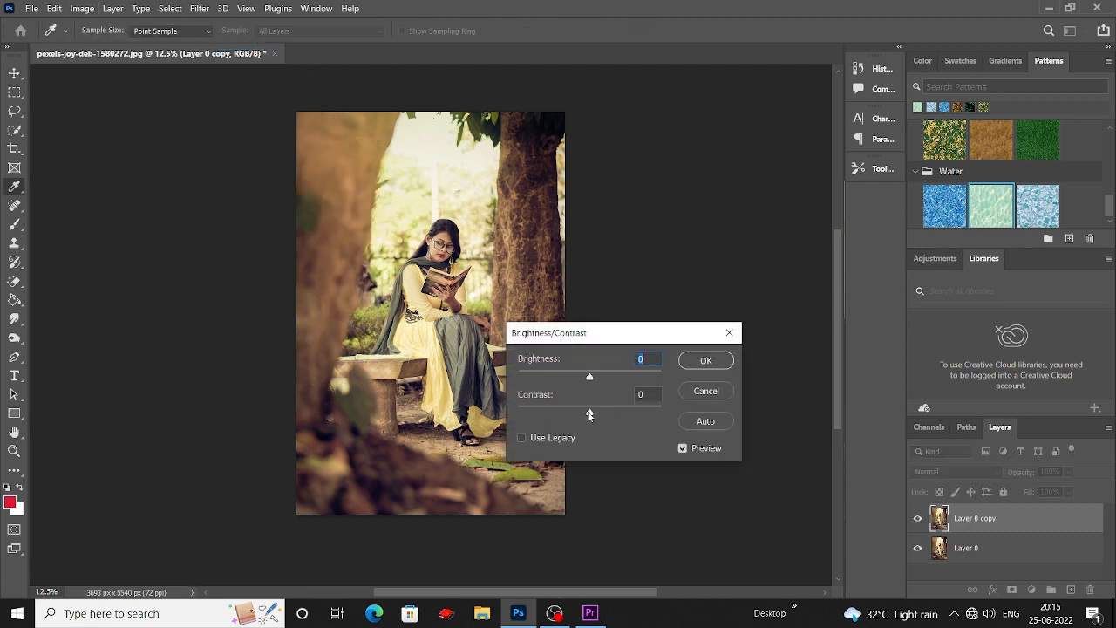
left_click_drag(622, 411, 641, 413)
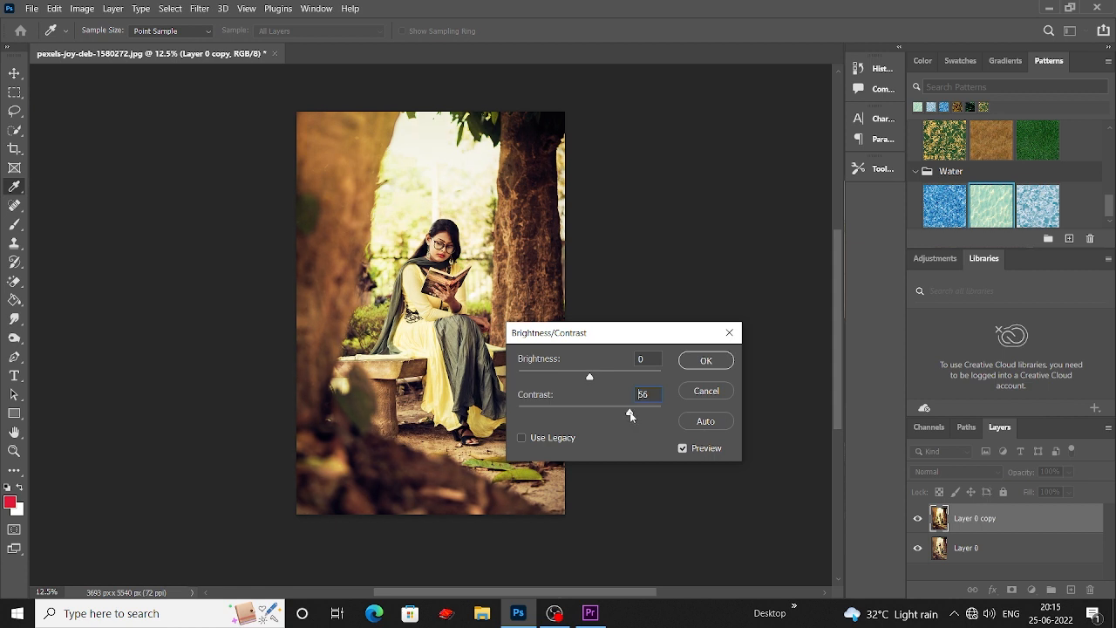
left_click(707, 361)
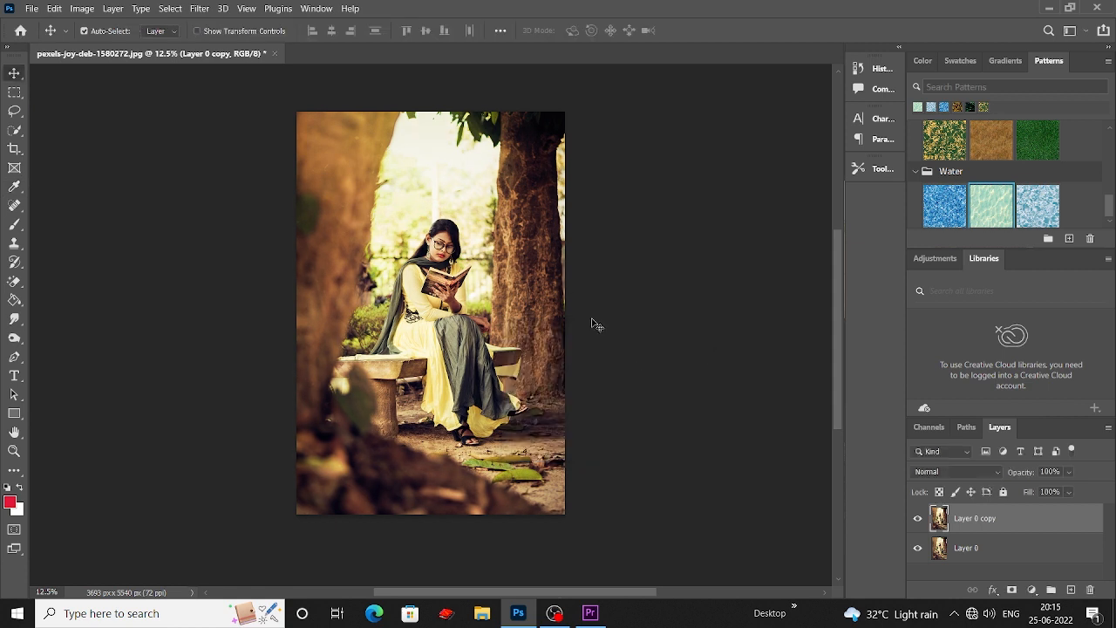
Step: Add a Channel Mixer adjustment layer and set its Green output channel to Green 0% and Blue 100%
left_click(1031, 589)
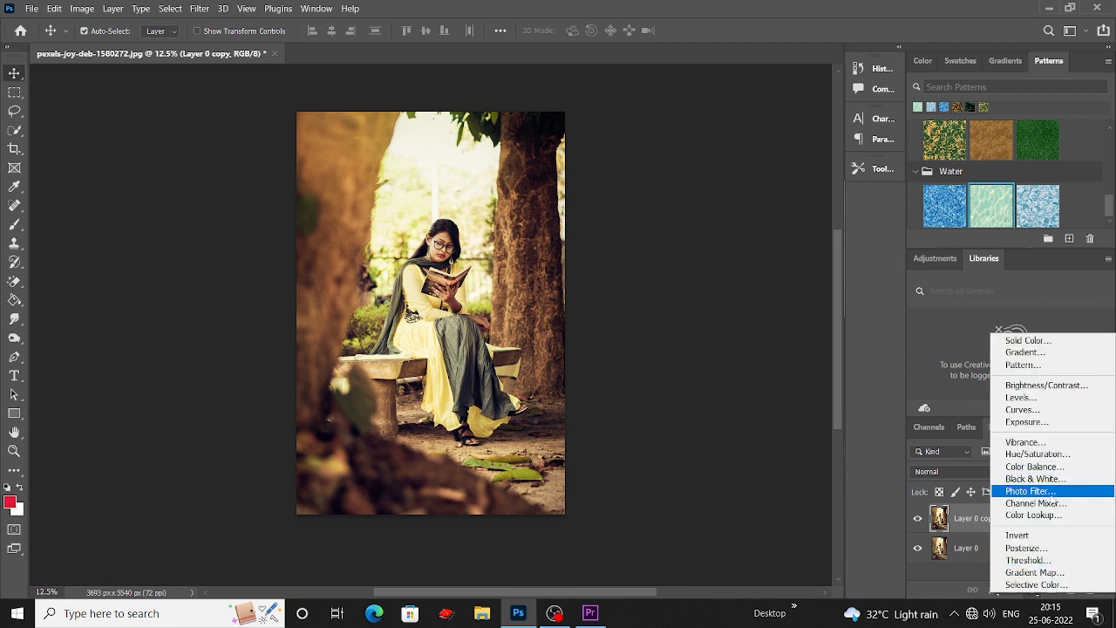
left_click(1038, 503)
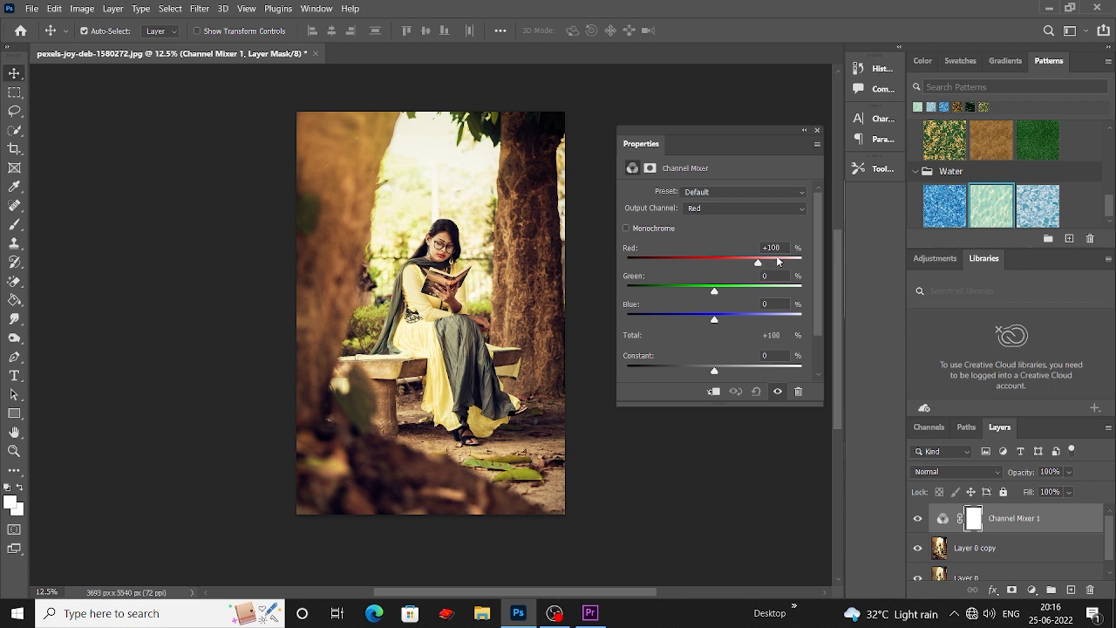
left_click(753, 210)
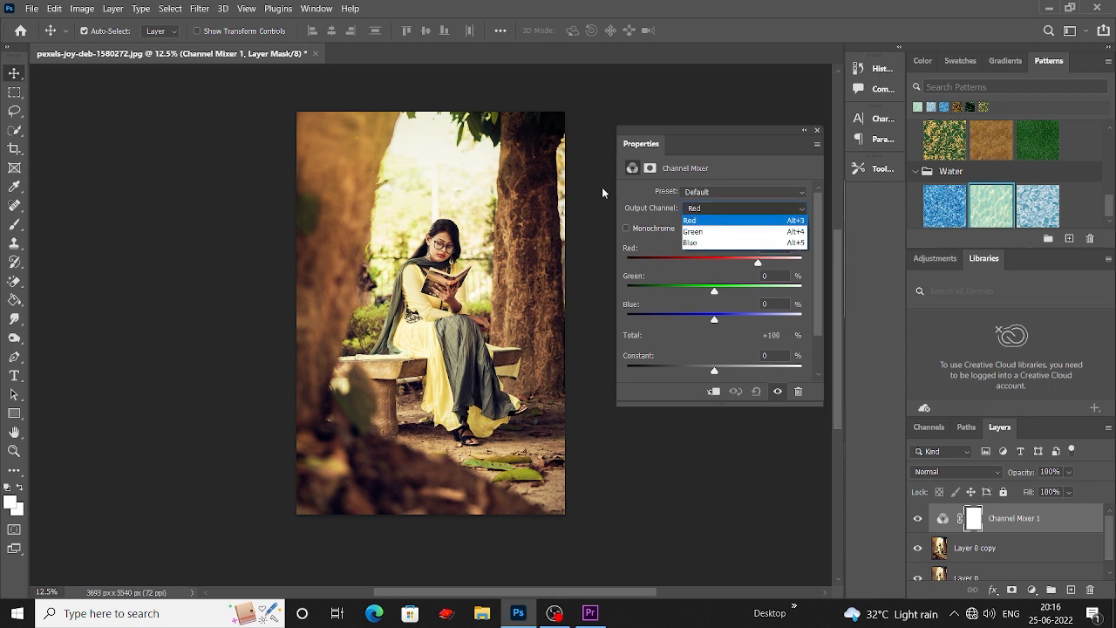
left_click(697, 231)
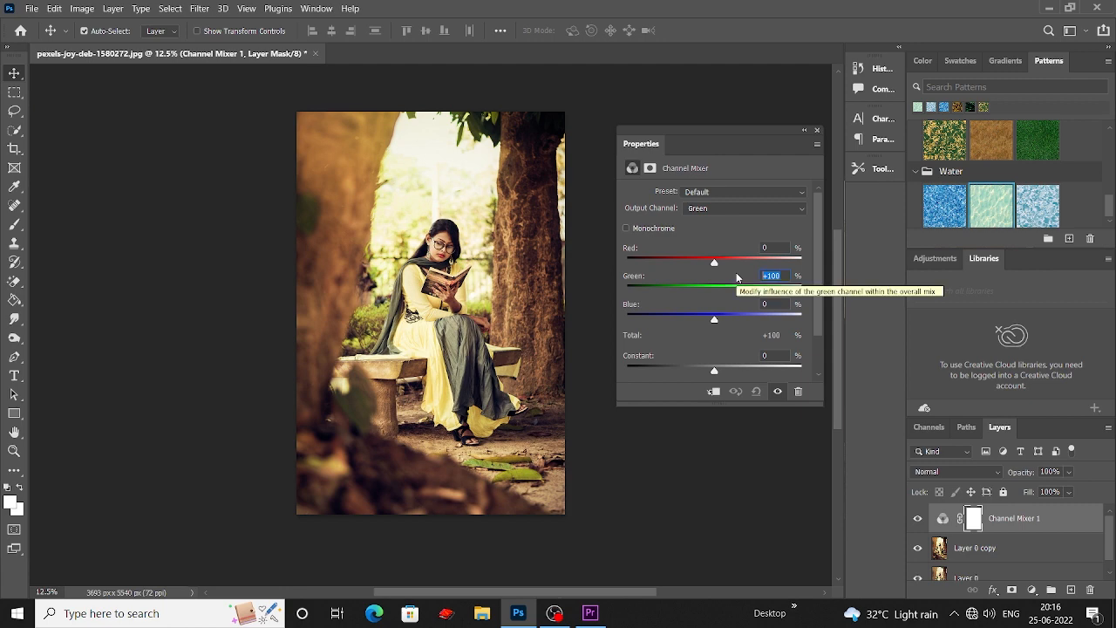
type("0")
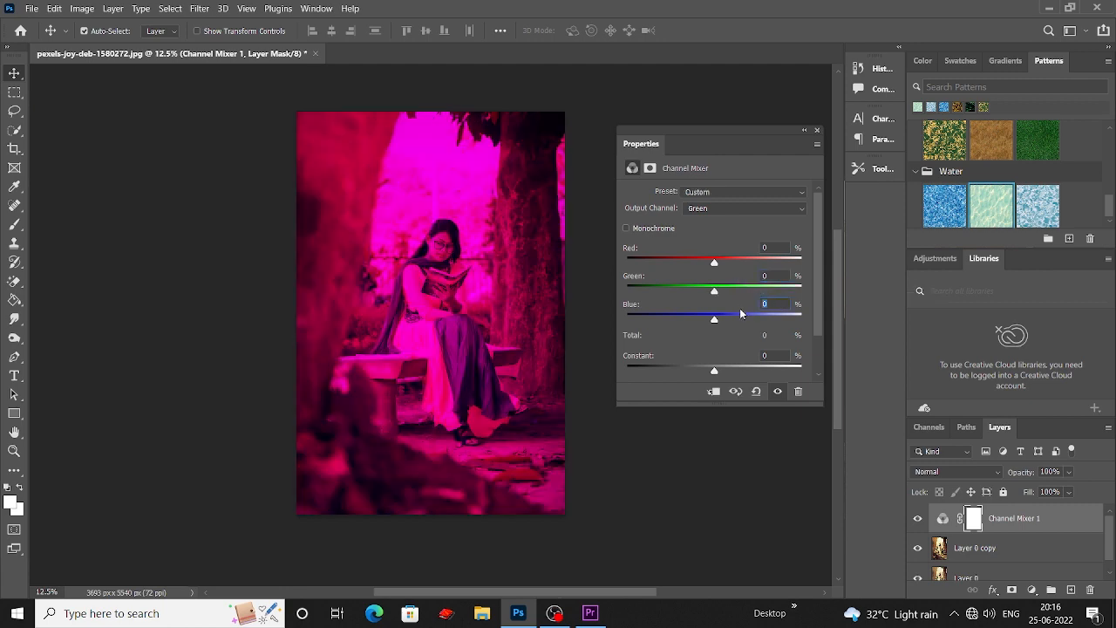
type("100")
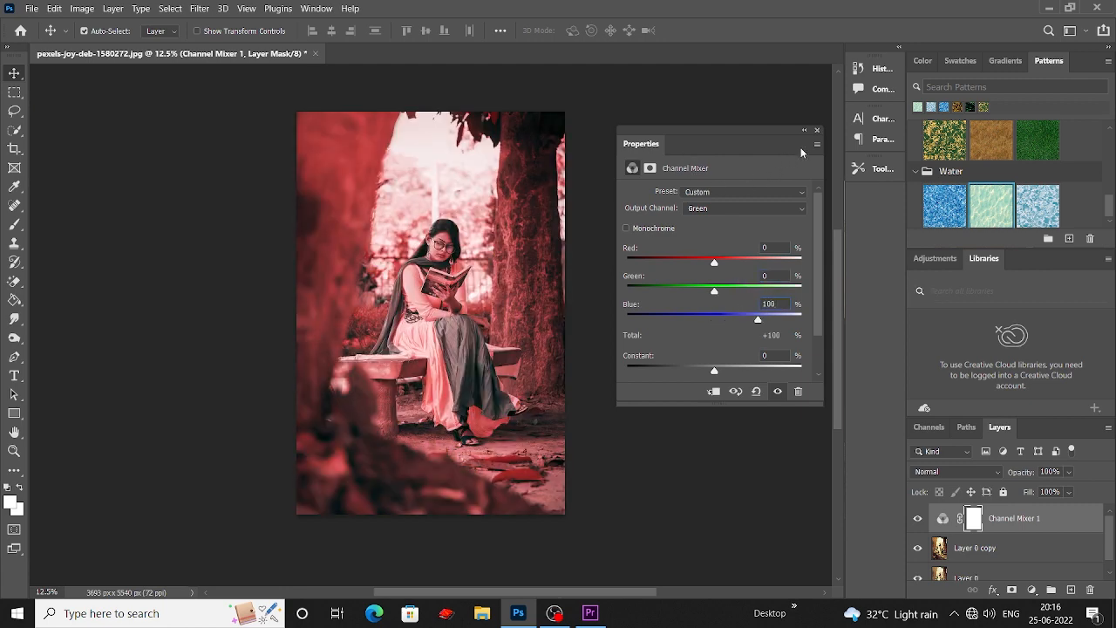
left_click(817, 131)
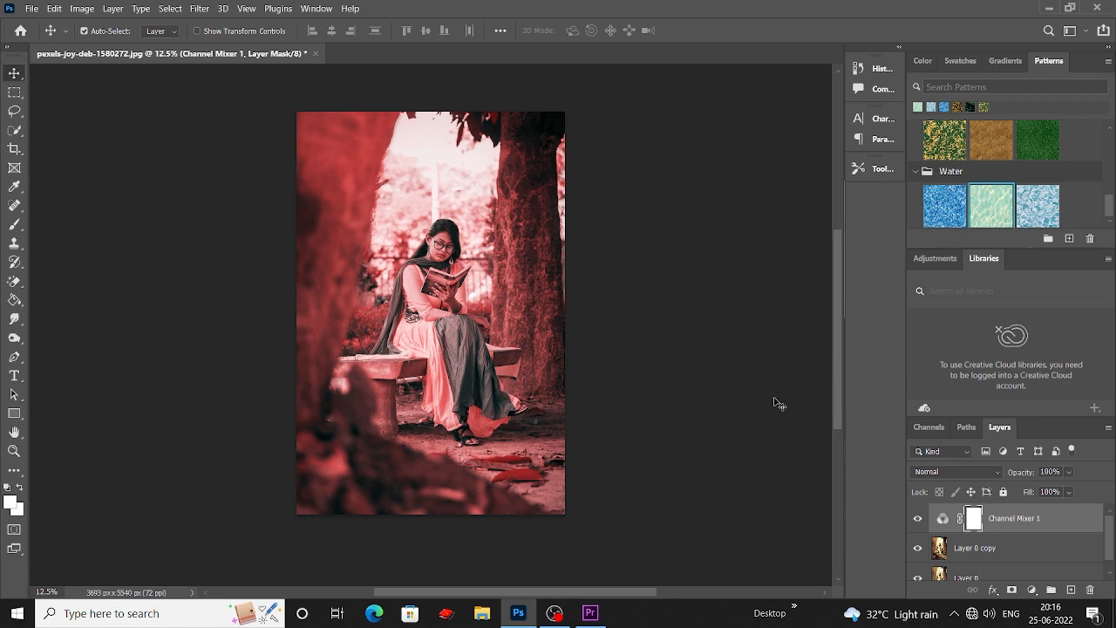
Step: Activate the Brush tool for masking around the woman and set the soft round brush to 125 px
key("ctrl+plus")
key("ctrl+plus")
key("ctrl+plus")
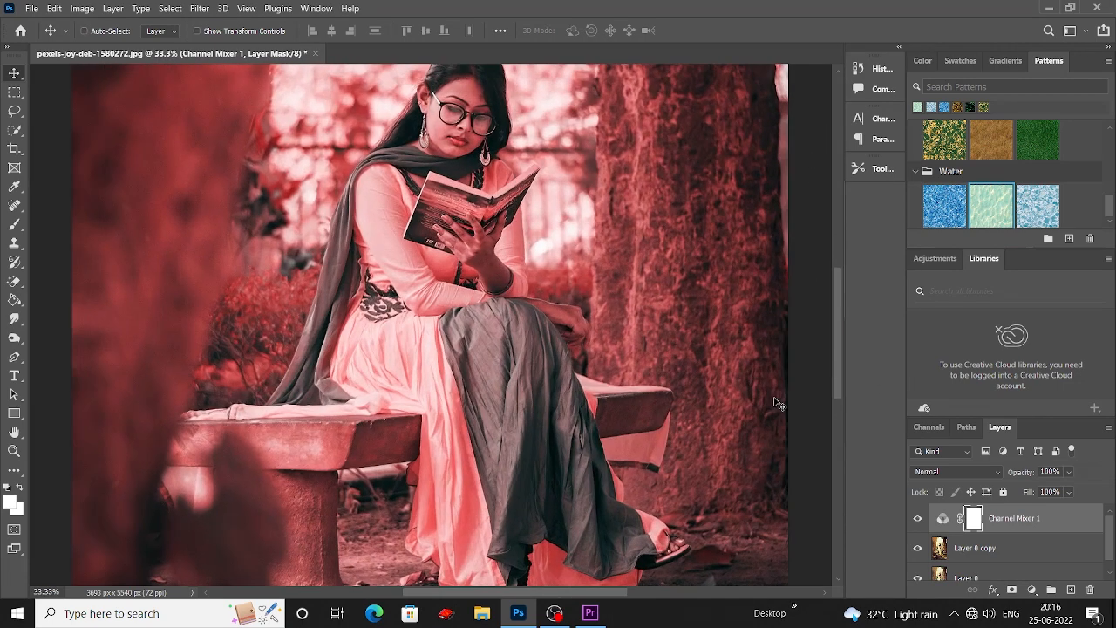
key("ctrl+plus")
scroll(468, 258, "up", 3)
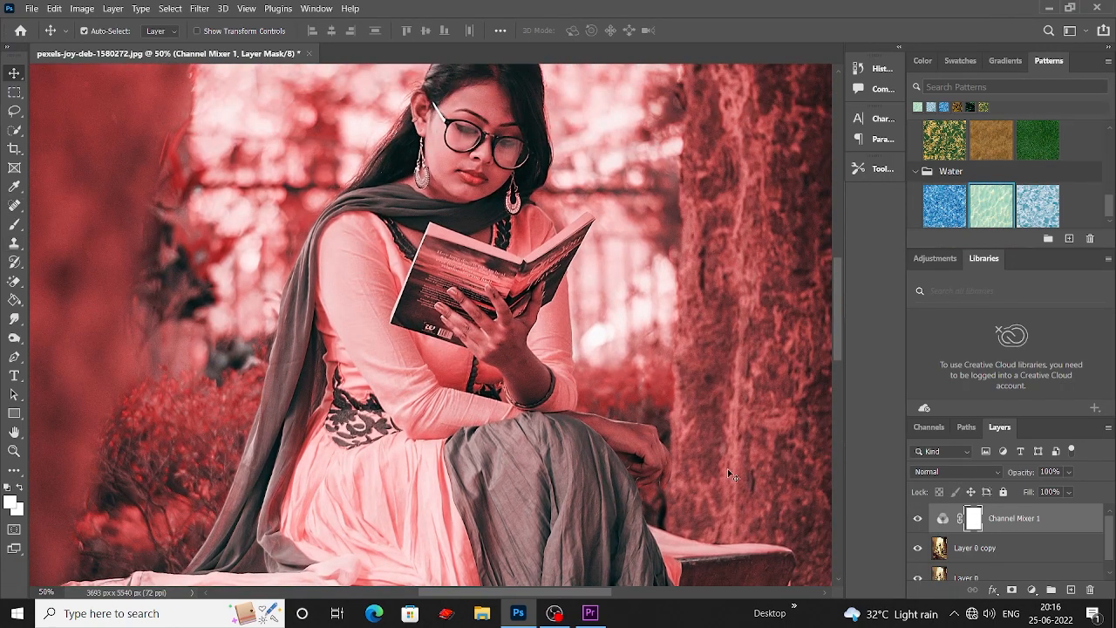
key("b")
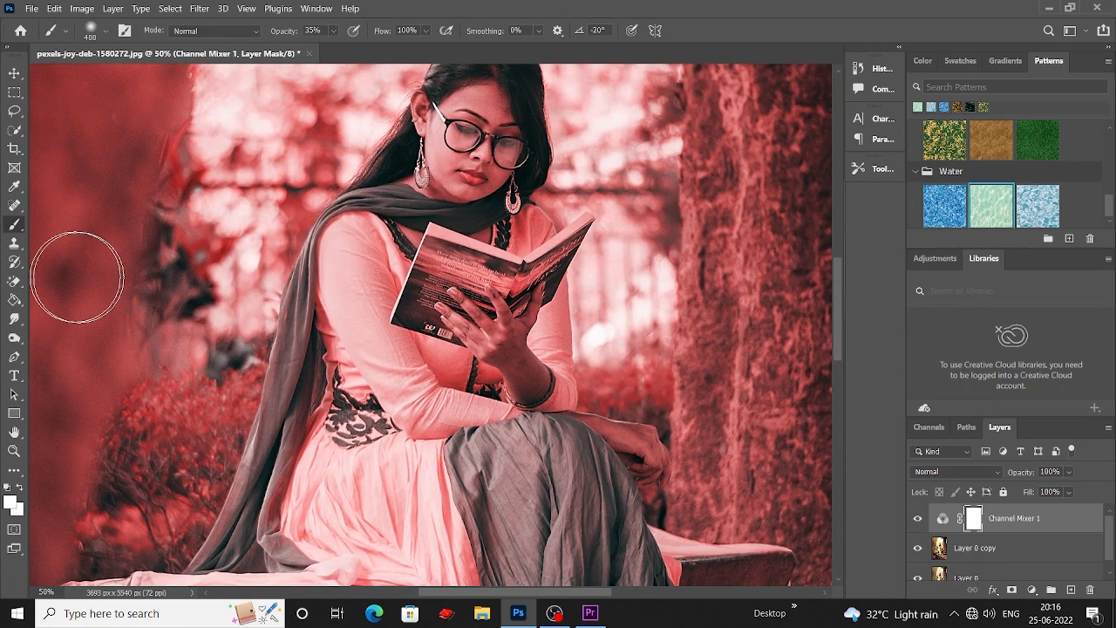
key("bracketleft")
key("bracketleft")
key("bracketleft")
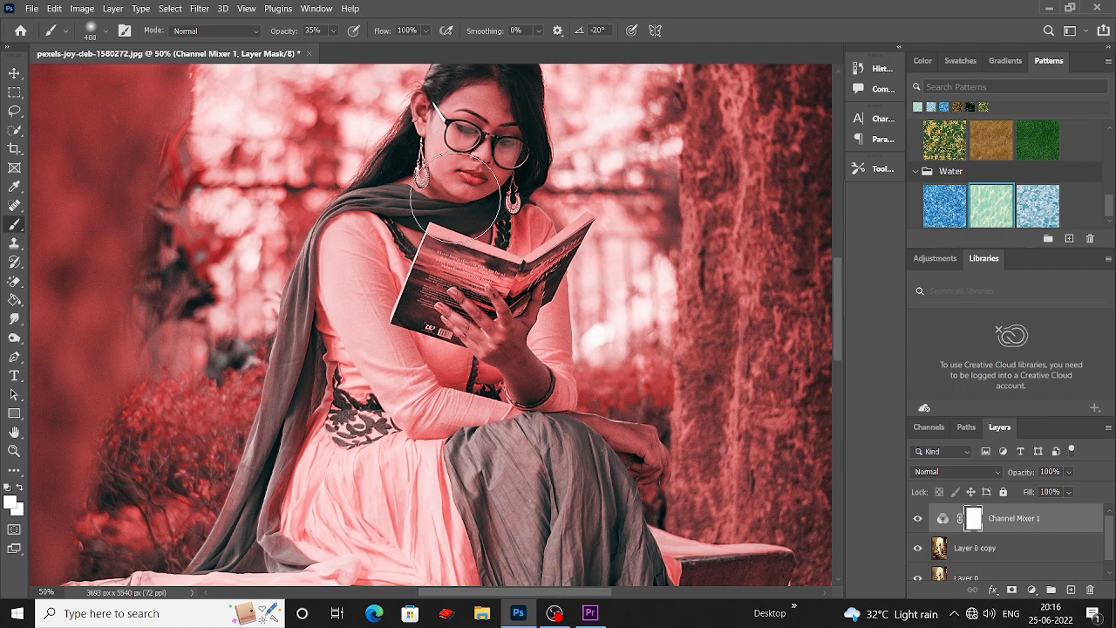
left_click(106, 32)
left_click_drag(140, 77, 122, 76)
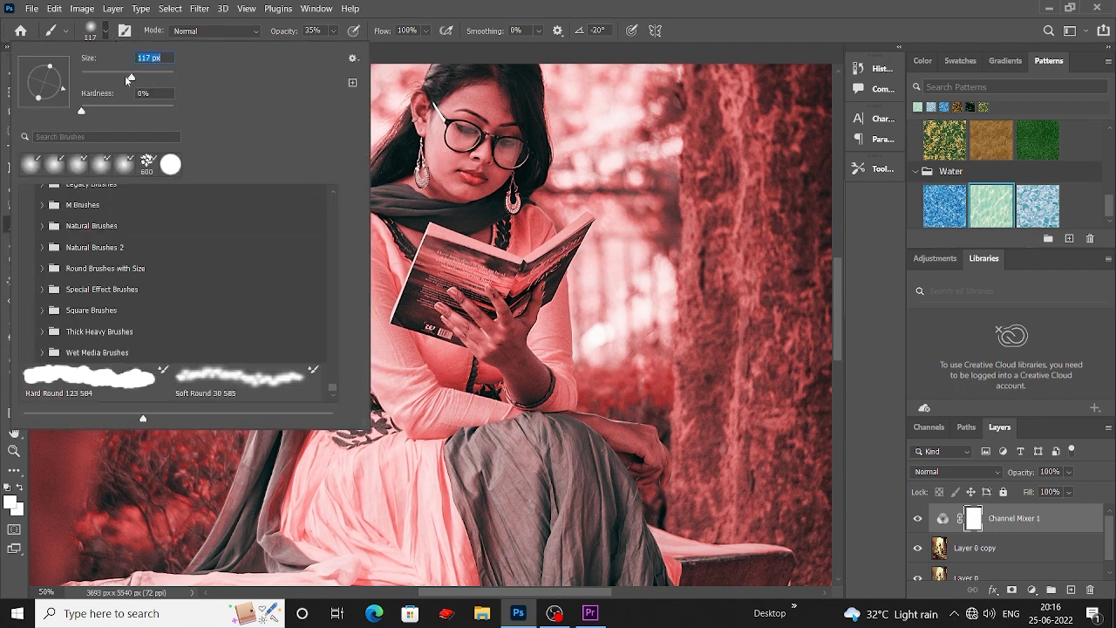
key("bracketright")
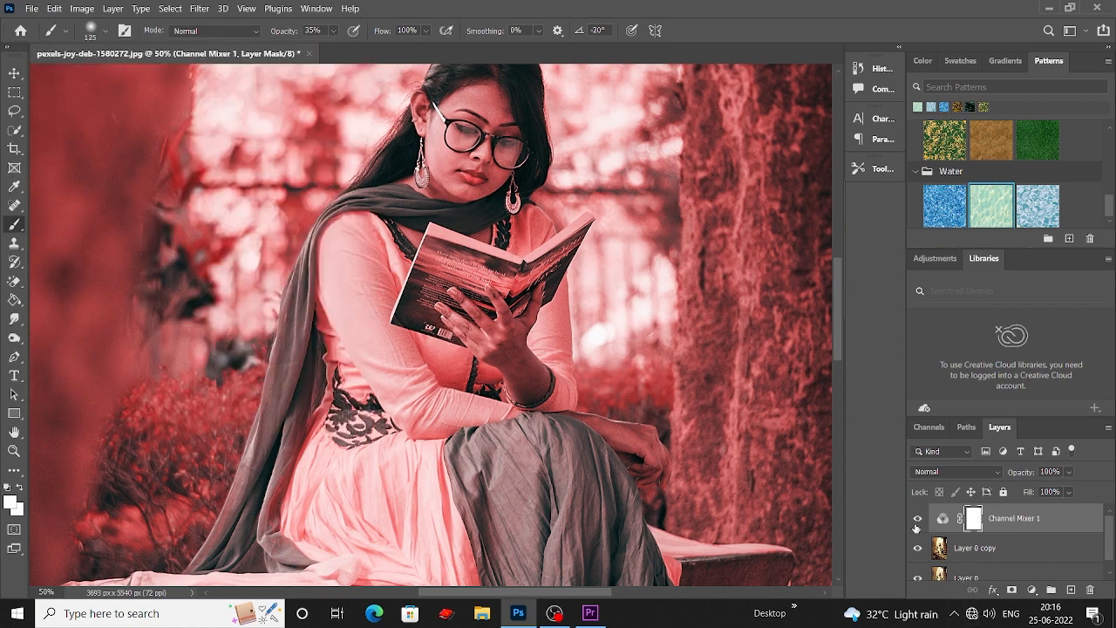
Step: Set the foreground colour to black and paint over the woman's sleeve and face on the Channel Mixer mask at 35% opacity
left_click(10, 503)
left_click(726, 538)
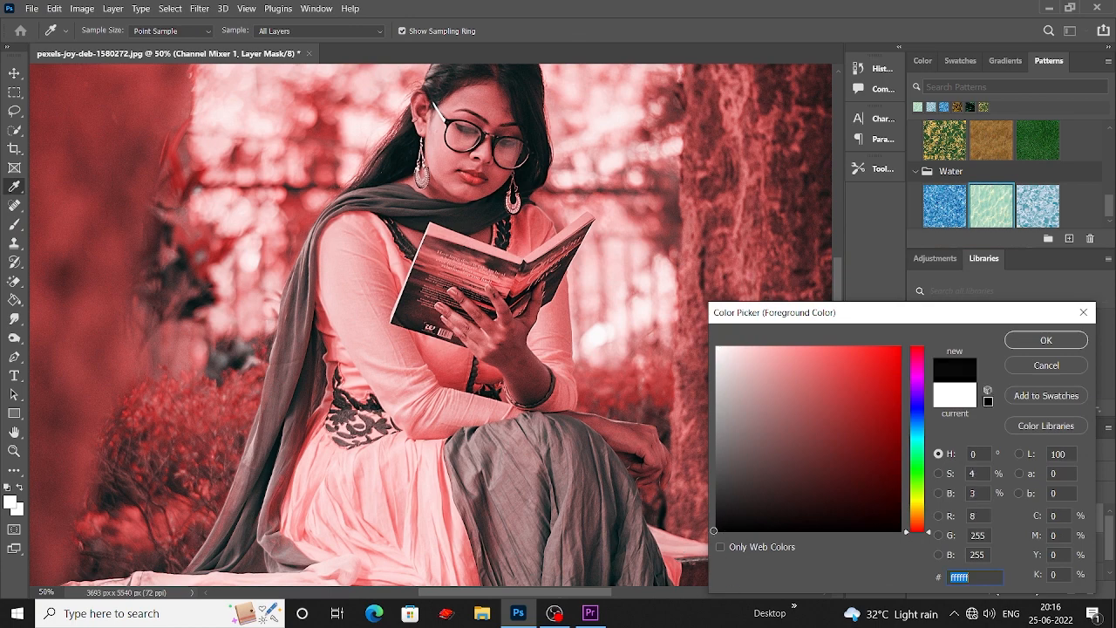
left_click(1046, 342)
mouse_move(373, 324)
left_mouse_down()
mouse_move(359, 328)
mouse_move(410, 232)
mouse_move(471, 160)
mouse_move(494, 149)
left_mouse_up()
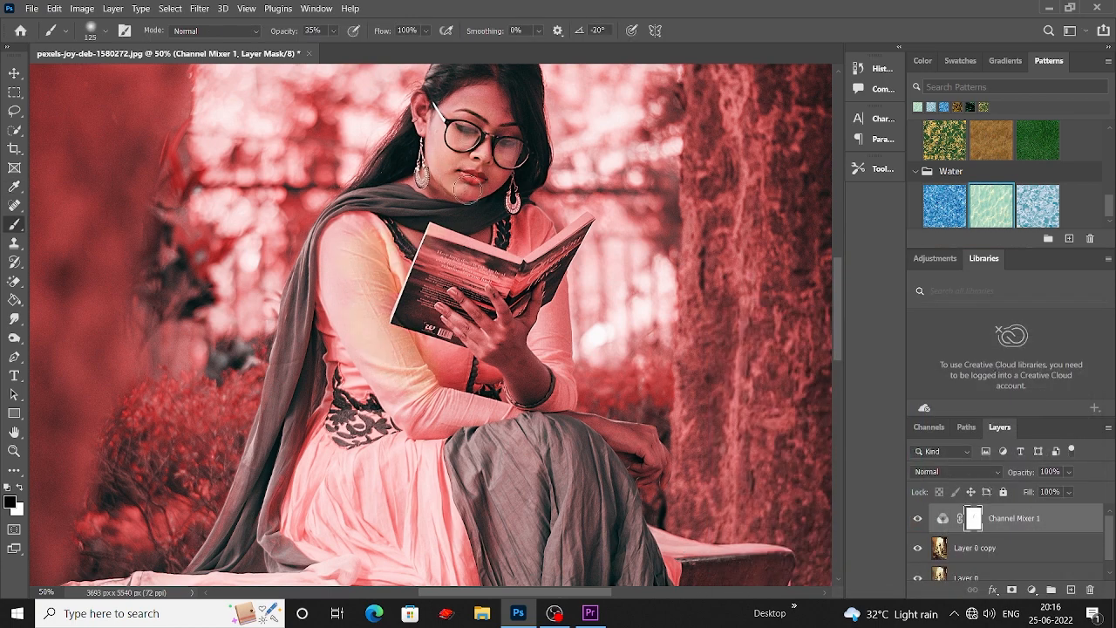
Step: Raise the brush opacity to 100% and mask the colour effect off the woman's face, neck and upper scarf
scroll(488, 153, "up", 2)
left_click(333, 30)
left_click_drag(341, 50, 388, 49)
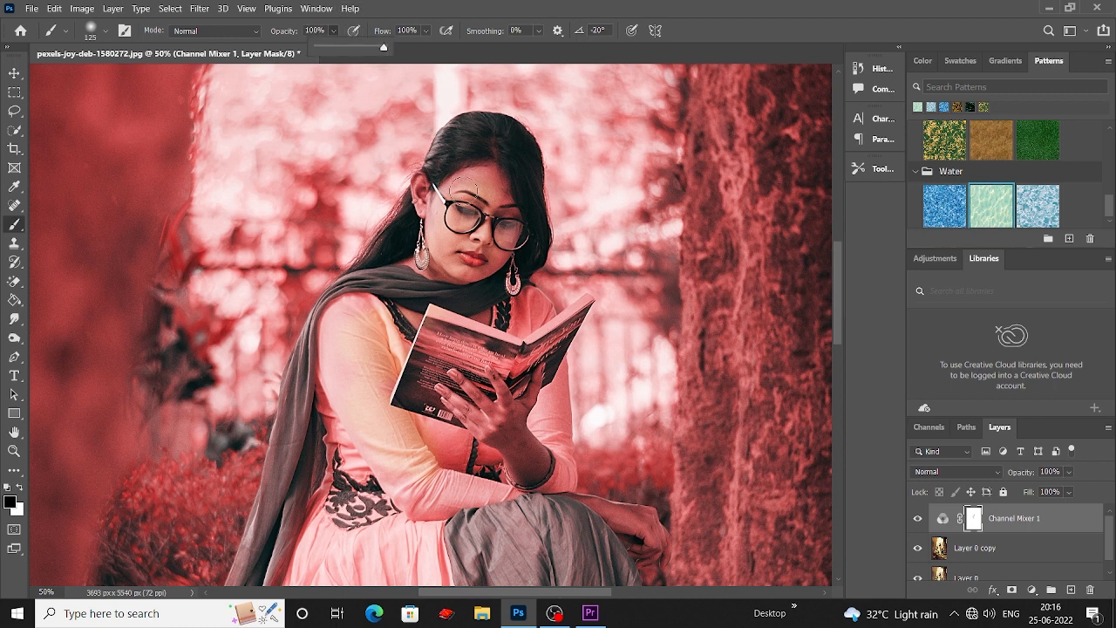
mouse_move(485, 204)
left_mouse_down()
mouse_move(491, 253)
mouse_move(471, 177)
mouse_move(508, 180)
mouse_move(477, 162)
mouse_move(518, 149)
mouse_move(460, 177)
mouse_move(499, 185)
mouse_move(466, 131)
mouse_move(519, 167)
mouse_move(512, 244)
mouse_move(409, 270)
mouse_move(392, 252)
mouse_move(360, 294)
mouse_move(340, 375)
left_mouse_up()
scroll(340, 375, "down", 2)
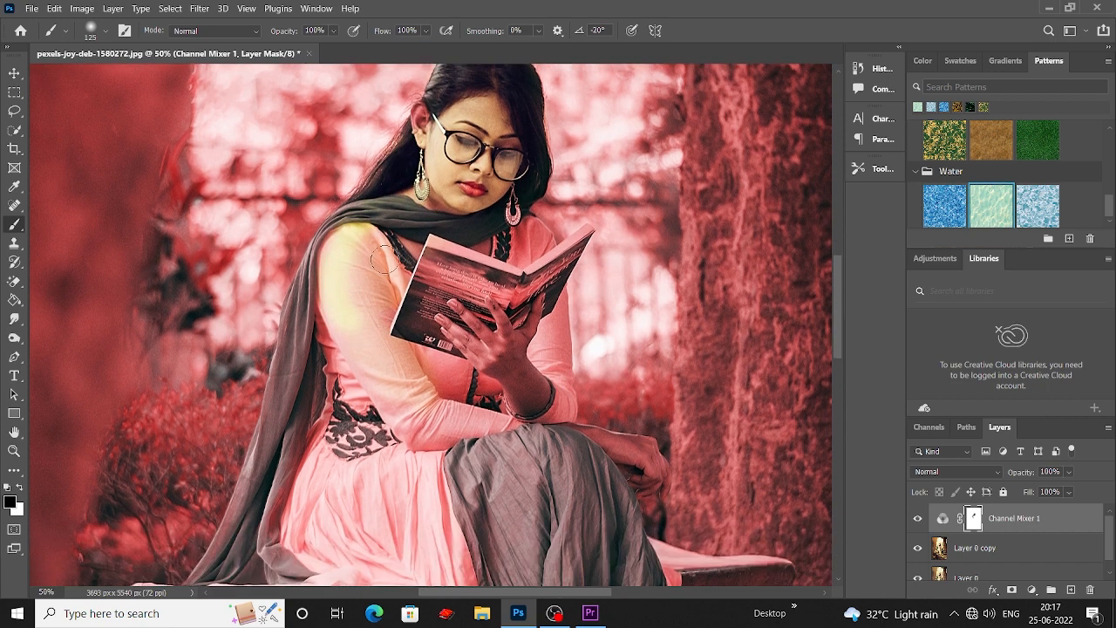
Step: Mask the colour effect off the yellow bodice, sleeves, book and the hand holding it
mouse_move(366, 288)
left_mouse_down()
mouse_move(401, 253)
mouse_move(462, 296)
mouse_move(499, 240)
mouse_move(523, 228)
mouse_move(541, 283)
mouse_move(492, 317)
mouse_move(506, 248)
mouse_move(549, 262)
mouse_move(549, 202)
mouse_move(558, 301)
mouse_move(545, 329)
mouse_move(513, 325)
left_mouse_up()
scroll(493, 319, "down", 2)
mouse_move(491, 210)
left_mouse_down()
mouse_move(522, 150)
mouse_move(544, 166)
left_mouse_up()
scroll(540, 167, "down", 1)
mouse_move(379, 187)
left_mouse_down()
mouse_move(377, 164)
mouse_move(419, 157)
left_mouse_up()
left_click_drag(487, 287, 521, 286)
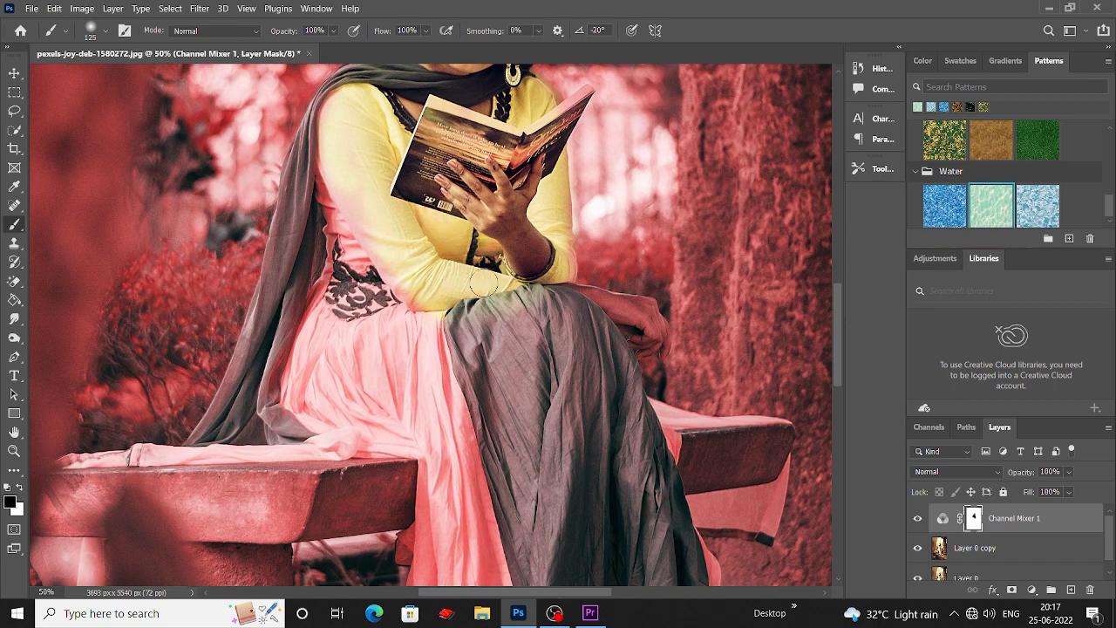
Step: Mask the colour effect off the long scarf hanging behind the woman and the adjoining edge of her skirt
scroll(370, 157, "up", 2)
mouse_move(335, 174)
left_mouse_down()
mouse_move(321, 229)
mouse_move(317, 325)
mouse_move(344, 166)
mouse_move(262, 357)
left_mouse_up()
scroll(262, 358, "down", 2)
left_click_drag(295, 157, 285, 284)
mouse_move(289, 213)
left_mouse_down()
mouse_move(274, 254)
mouse_move(280, 275)
left_mouse_up()
scroll(280, 262, "down", 1)
left_click_drag(281, 237, 238, 340)
mouse_move(310, 202)
left_mouse_down()
mouse_move(303, 273)
mouse_move(286, 253)
mouse_move(283, 314)
left_mouse_up()
scroll(284, 296, "down", 1)
mouse_move(285, 253)
left_mouse_down()
mouse_move(268, 295)
mouse_move(218, 326)
left_mouse_up()
Step: Mask the colour effect off the cloth lying along the bench seat and reduce the brush to 50 px
key("p")
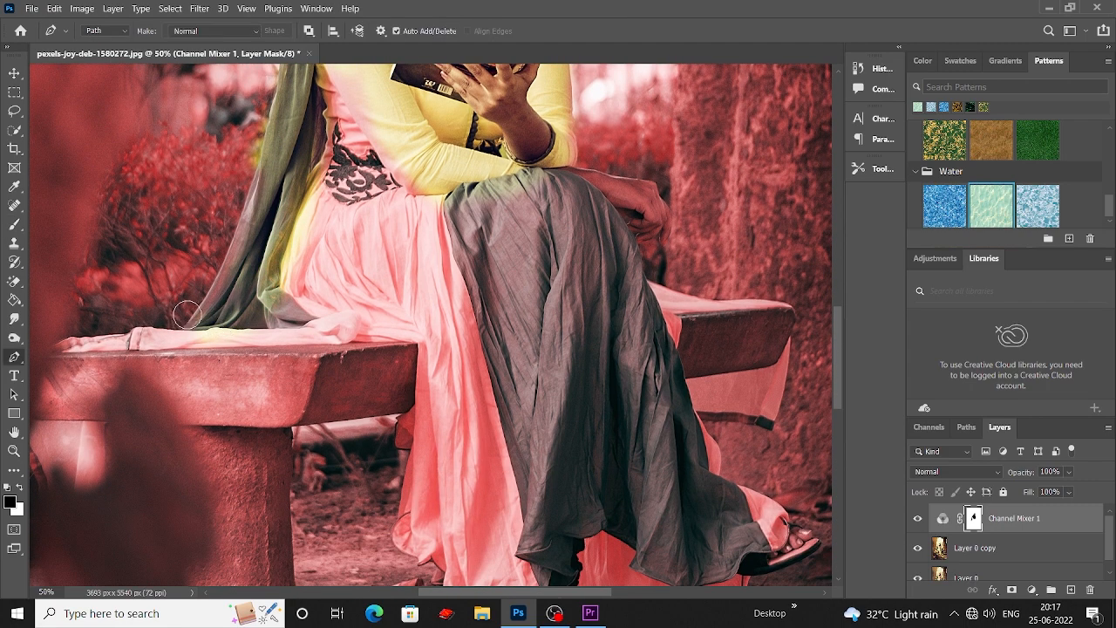
key("b")
key("[")
mouse_move(279, 320)
left_mouse_down()
mouse_move(240, 331)
mouse_move(344, 325)
mouse_move(98, 344)
left_mouse_up()
key("[")
key("[")
key("[")
key("[")
key("[")
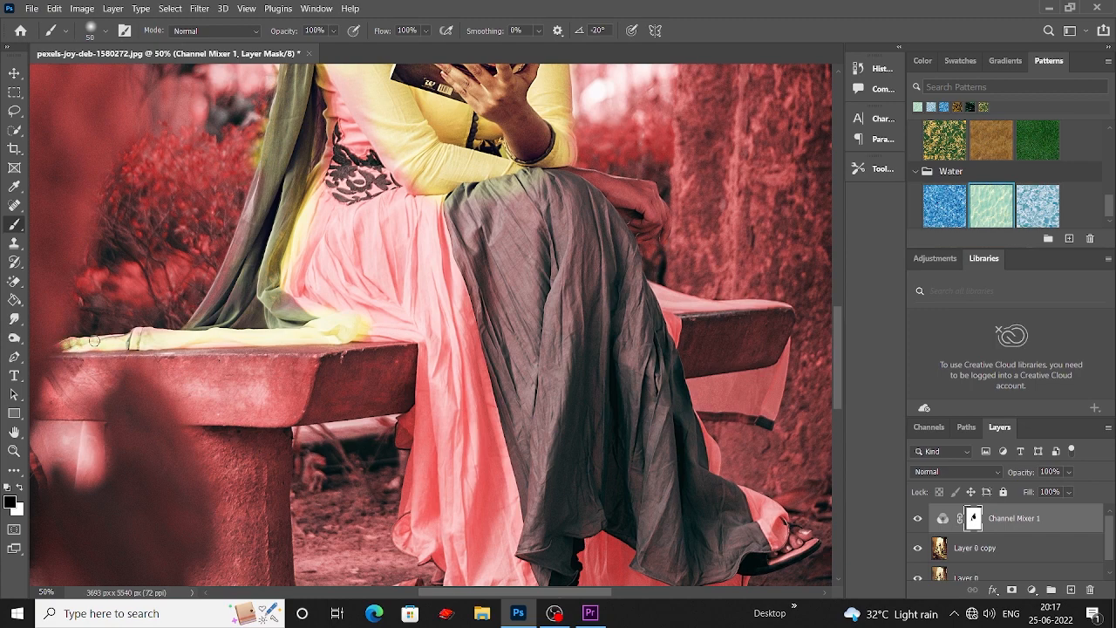
Step: Restore the original colours of the waist, upper skirt and grey drape on the mask, enlarging the brush for the broad areas
mouse_move(225, 272)
left_mouse_down()
mouse_move(259, 185)
mouse_move(238, 239)
mouse_move(335, 240)
mouse_move(328, 235)
mouse_move(374, 206)
mouse_move(385, 146)
left_mouse_up()
scroll(261, 235, "down", 4)
scroll(292, 228, "up", 1)
key("bracketright")
key("bracketright")
key("bracketright")
key("bracketright")
key("bracketright")
key("bracketright")
key("bracketright")
key("bracketright")
key("bracketright")
key("bracketright")
key("bracketright")
scroll(388, 218, "up", 3)
mouse_move(462, 307)
left_mouse_down()
mouse_move(537, 363)
mouse_move(532, 322)
mouse_move(565, 368)
mouse_move(543, 422)
left_mouse_up()
Step: Reduce the brush to 175 px and mask the effect off the yellow skirt beside the grey drape, down past the bench seat
scroll(532, 325, "down", 3)
key("bracketleft")
key("bracketleft")
key("bracketleft")
key("bracketleft")
key("bracketleft")
key("bracketleft")
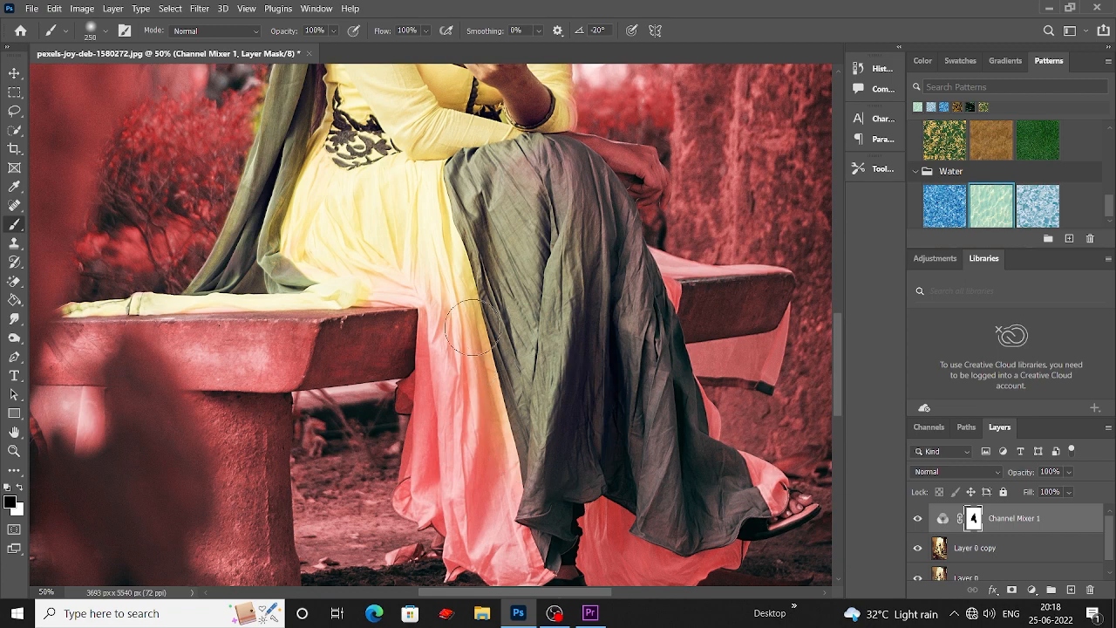
mouse_move(464, 317)
left_mouse_down()
mouse_move(451, 355)
mouse_move(440, 305)
mouse_move(395, 272)
mouse_move(408, 280)
mouse_move(379, 282)
left_mouse_up()
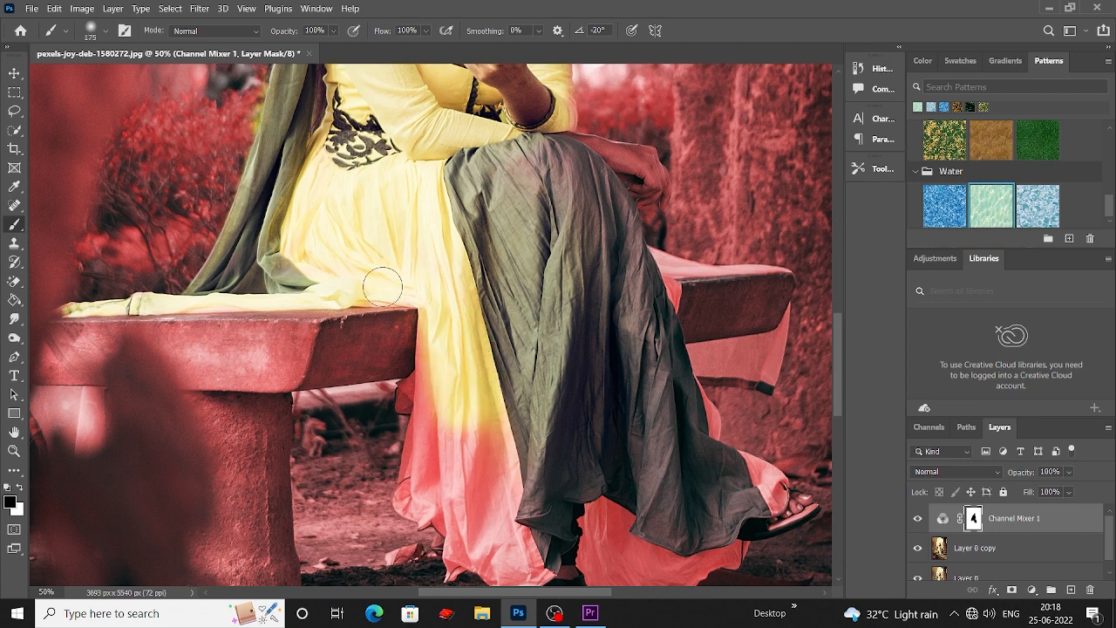
Step: Mask the effect off the lower grey drape, the yellow hem behind it and the feet, reducing the brush to 100 px
scroll(608, 267, "down", 2)
mouse_move(609, 266)
left_mouse_down()
mouse_move(690, 347)
mouse_move(700, 384)
mouse_move(682, 338)
mouse_move(701, 392)
mouse_move(787, 447)
mouse_move(799, 439)
mouse_move(648, 523)
mouse_move(740, 484)
mouse_move(624, 555)
mouse_move(670, 544)
mouse_move(639, 505)
mouse_move(607, 491)
mouse_move(621, 455)
mouse_move(628, 481)
mouse_move(562, 454)
mouse_move(525, 478)
mouse_move(587, 549)
mouse_move(558, 504)
left_mouse_up()
key("bracketleft")
key("bracketleft")
scroll(559, 504, "down", 2)
key("bracketleft")
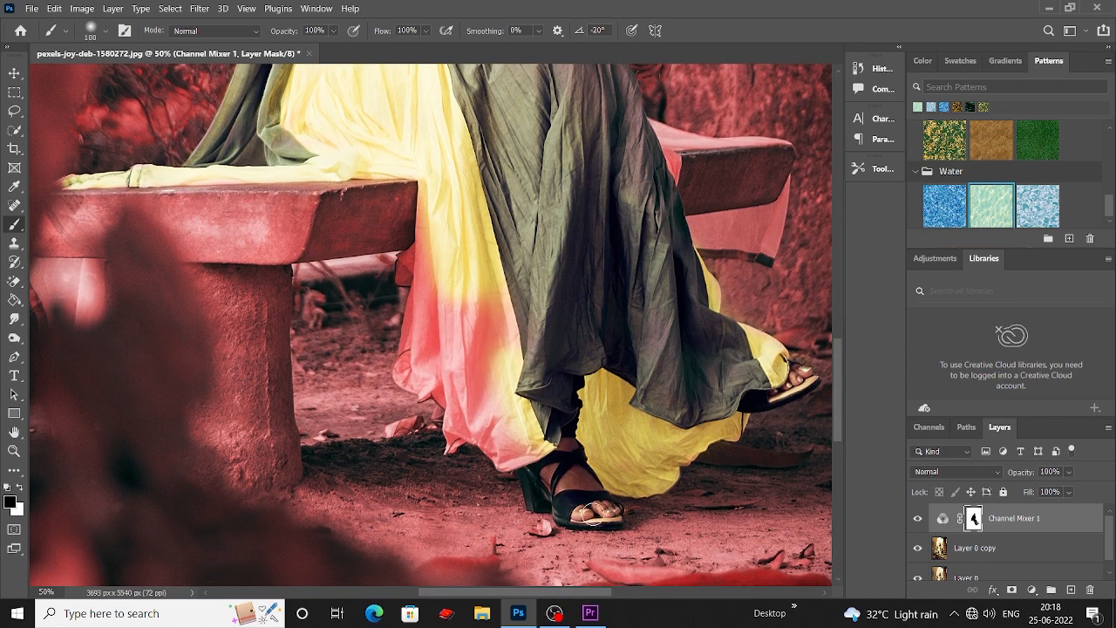
Step: Mask the effect off the remaining pink part of the lower yellow skirt and resize the brush to 150 px
mouse_move(549, 457)
left_mouse_down()
mouse_move(522, 433)
mouse_move(503, 437)
mouse_move(509, 450)
mouse_move(476, 428)
mouse_move(449, 440)
mouse_move(459, 439)
mouse_move(457, 386)
mouse_move(428, 392)
mouse_move(401, 372)
mouse_move(416, 291)
mouse_move(400, 276)
mouse_move(429, 253)
mouse_move(426, 198)
mouse_move(422, 274)
mouse_move(410, 266)
mouse_move(438, 325)
mouse_move(424, 320)
mouse_move(416, 368)
mouse_move(441, 314)
mouse_move(486, 414)
mouse_move(493, 319)
mouse_move(478, 294)
mouse_move(484, 323)
mouse_move(481, 308)
mouse_move(596, 357)
left_mouse_up()
key("bracketleft")
key("bracketright")
key("bracketright")
key("bracketright")
key("bracketright")
key("bracketright")
key("bracketright")
scroll(596, 357, "up", 5)
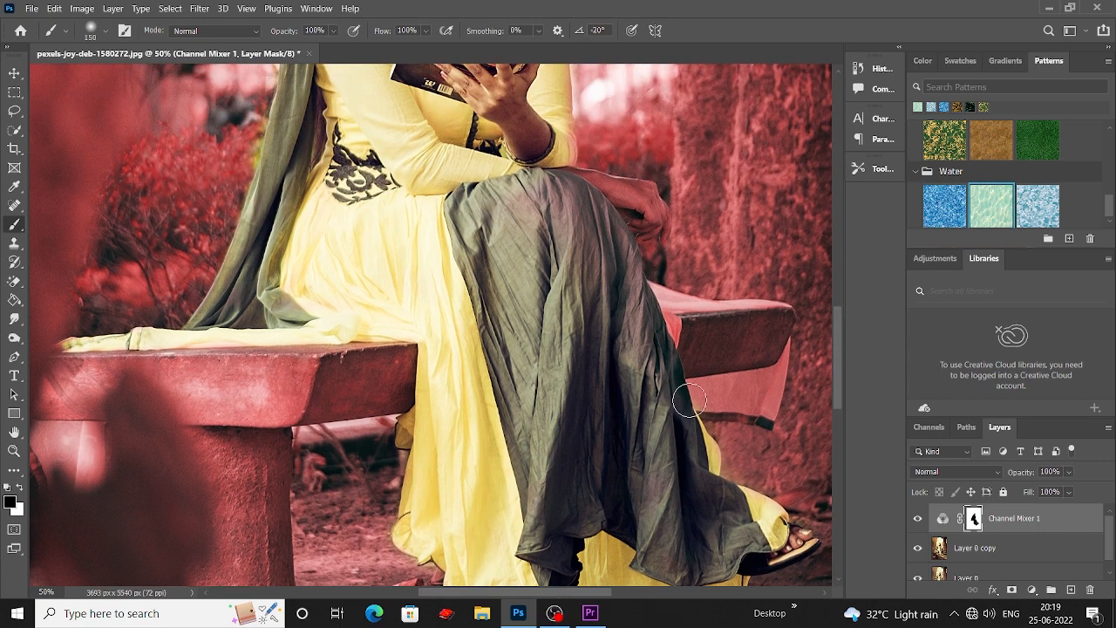
Step: Mask the effect off the cloth hanging below and lying on the bench behind the woman, using small brushes of 70 and 25 px
key("bracketleft")
key("bracketleft")
key("bracketleft")
key("bracketleft")
mouse_move(712, 387)
left_mouse_down()
mouse_move(774, 379)
mouse_move(766, 419)
mouse_move(692, 409)
mouse_move(769, 418)
mouse_move(731, 384)
left_mouse_up()
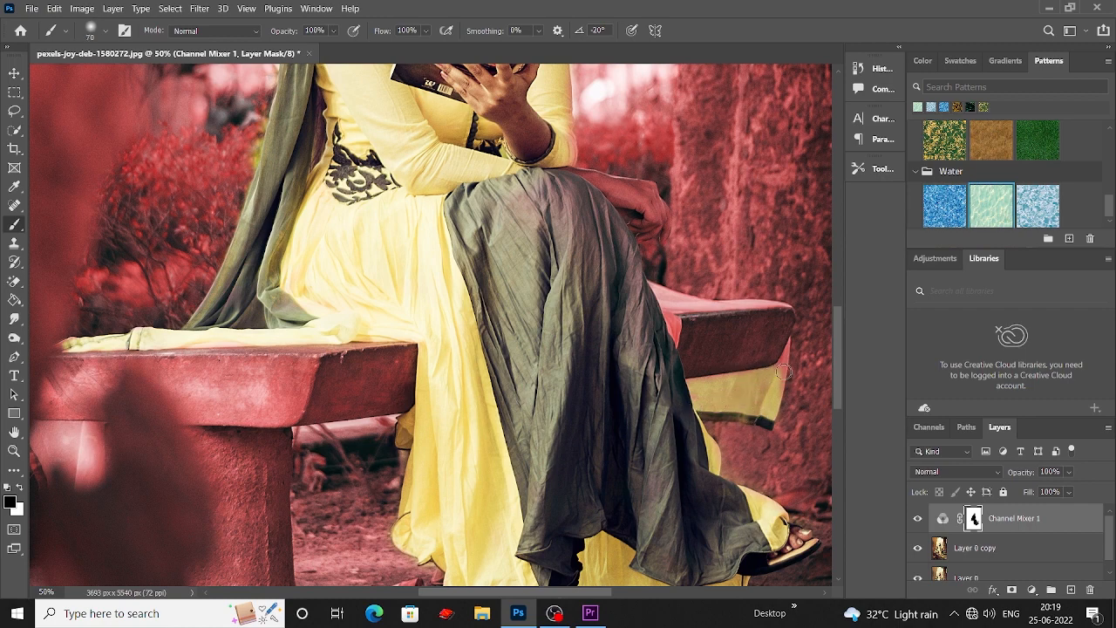
left_click_drag(788, 354, 778, 379)
scroll(642, 388, "up", 1)
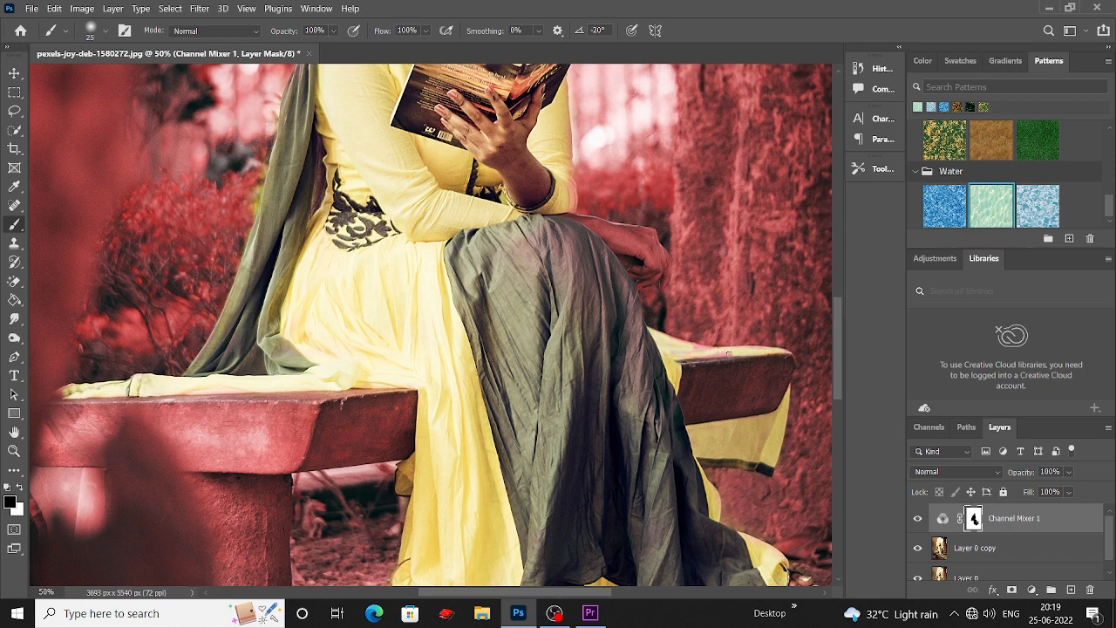
scroll(715, 346, "up", 1)
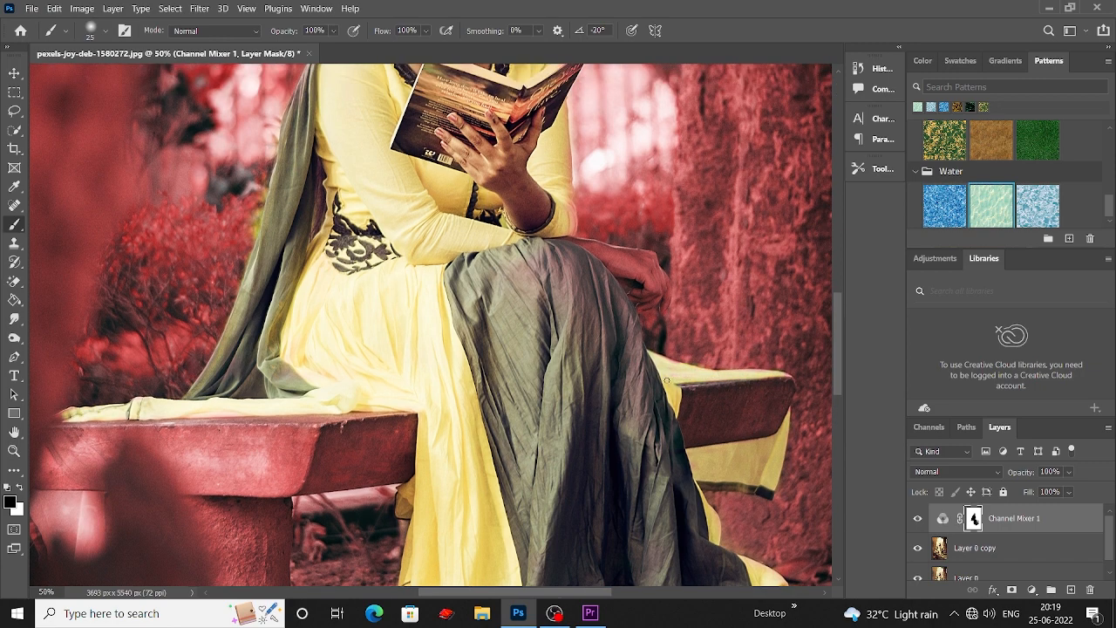
Step: Mask the effect off the woman's forearm and hand resting on her knee with a 35 px brush
scroll(721, 374, "up", 1)
scroll(735, 398, "up", 1)
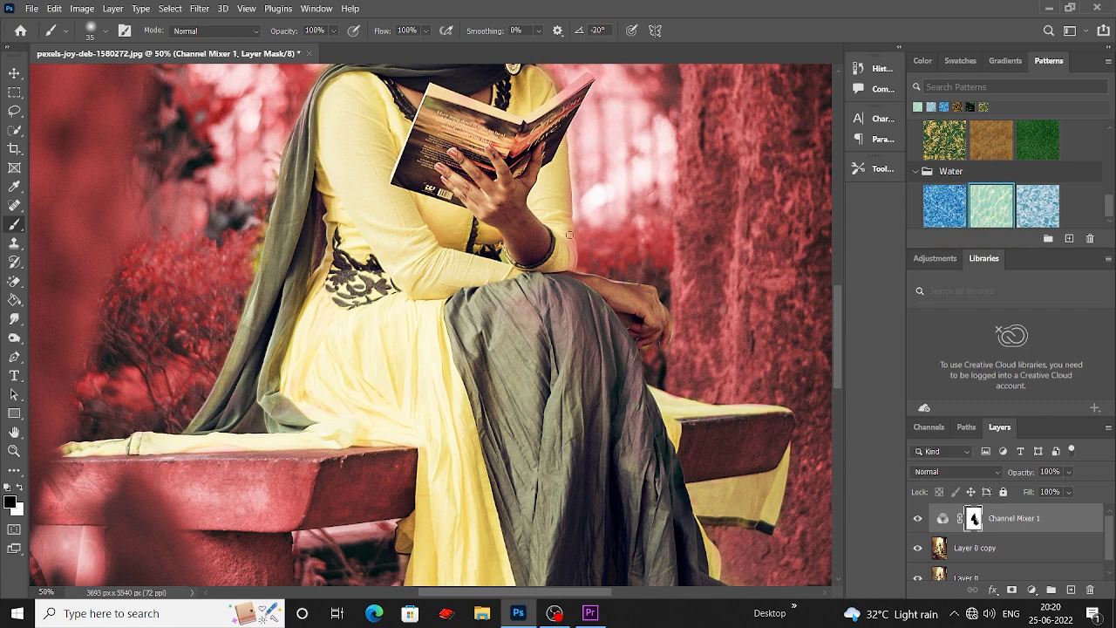
scroll(569, 255, "up", 2)
scroll(571, 229, "down", 1)
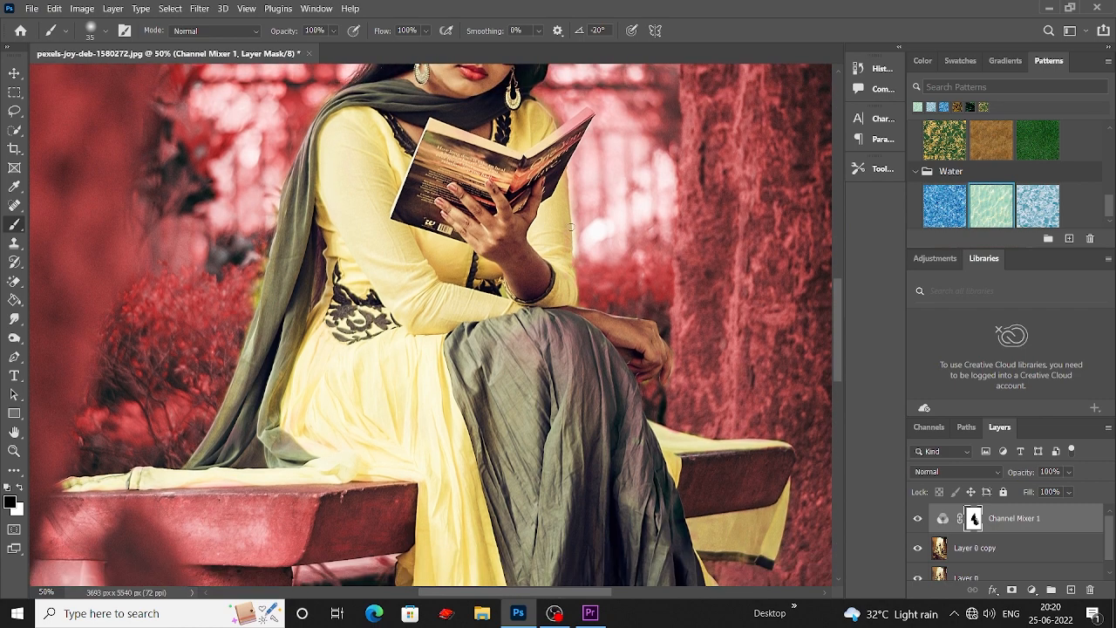
scroll(559, 204, "up", 1)
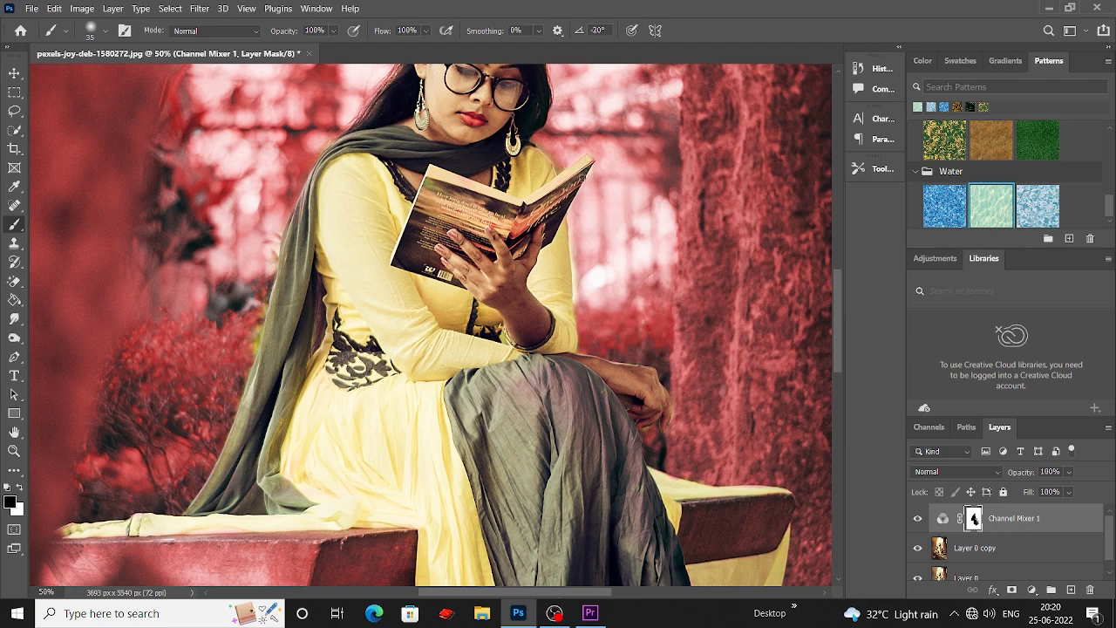
scroll(560, 191, "down", 1)
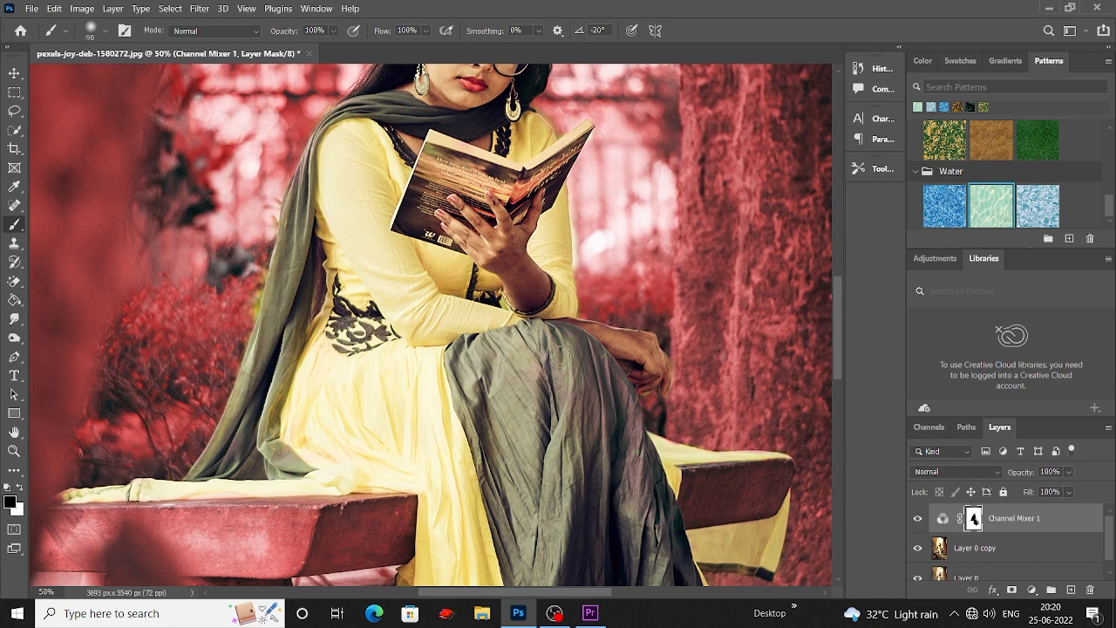
Step: Enlarge the brush to 125 px and mask the remaining pink tint off the grey drape over the knees
key("bracketright")
key("bracketright")
key("bracketright")
key("bracketright")
key("bracketright")
key("bracketright")
scroll(628, 436, "down", 1)
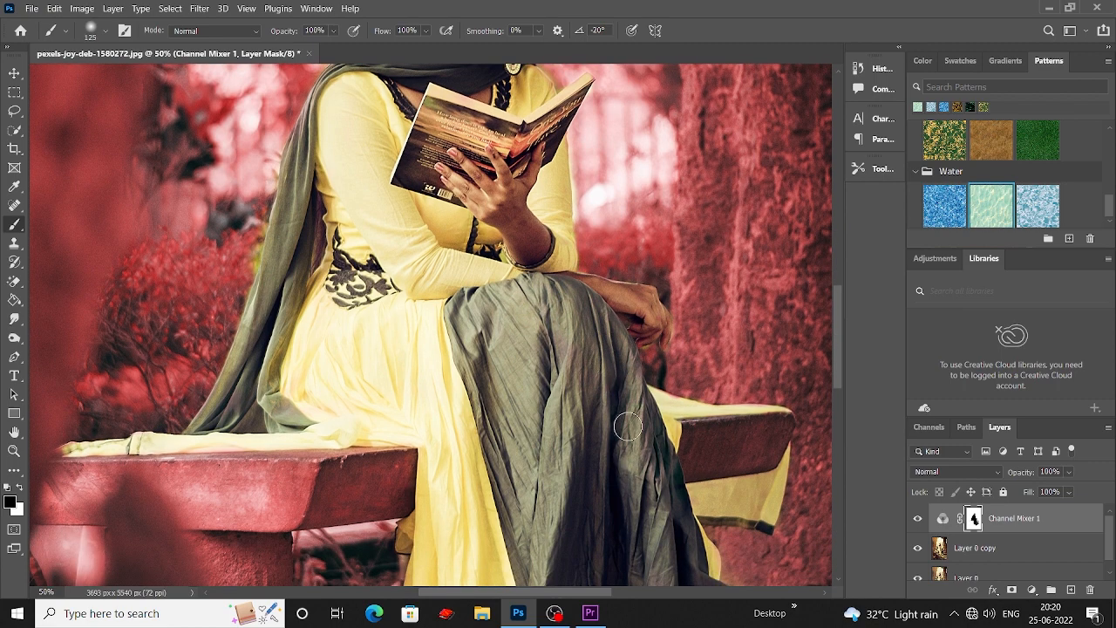
scroll(584, 389, "down", 2)
scroll(565, 387, "up", 3)
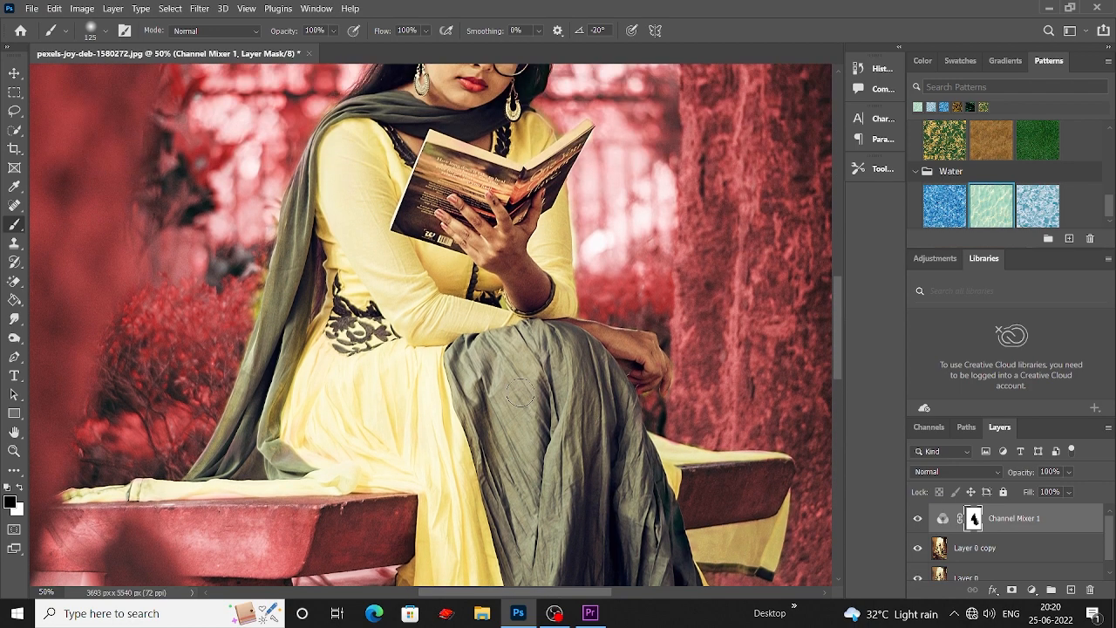
Step: Paint white on the mask with the 125 px brush to restore the red effect on the foliage beside the hanging scarf
key("ctrl+minus")
key("ctrl+plus")
key("ctrl+plus")
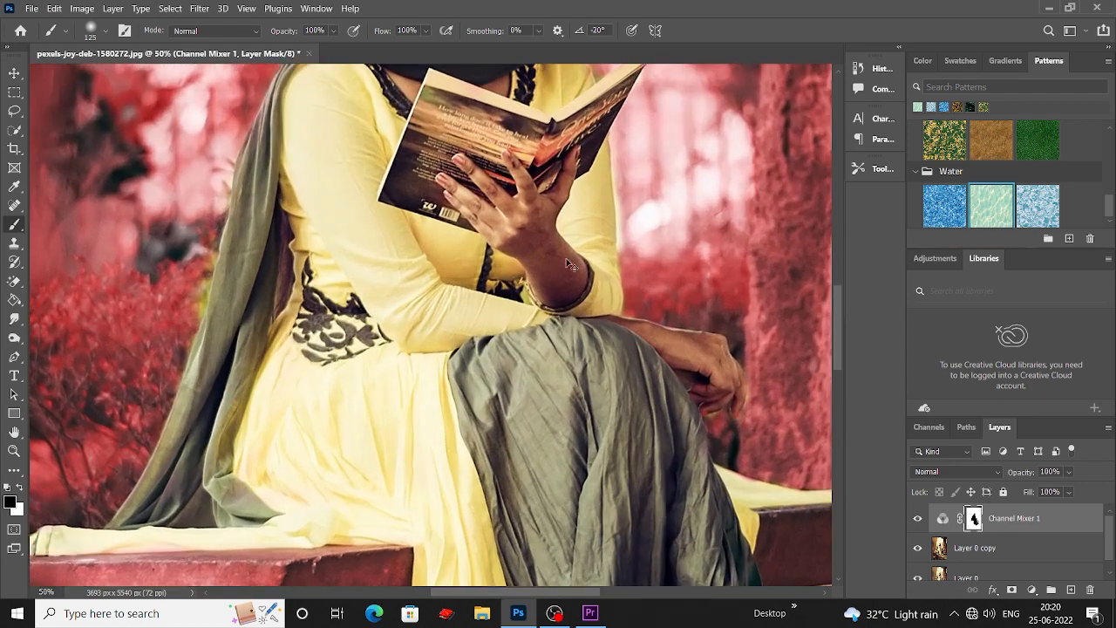
key("ctrl+minus")
mouse_move(170, 231)
left_mouse_down()
mouse_move(439, 371)
mouse_move(491, 363)
left_mouse_up()
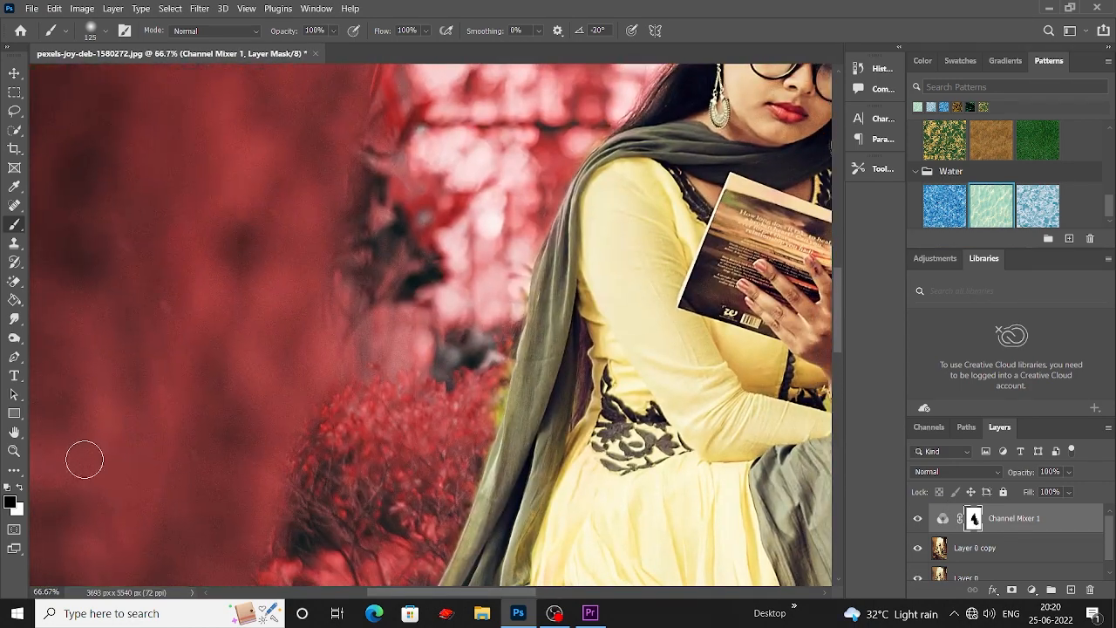
left_click(20, 488)
mouse_move(491, 289)
left_mouse_down()
mouse_move(513, 303)
mouse_move(482, 396)
left_mouse_up()
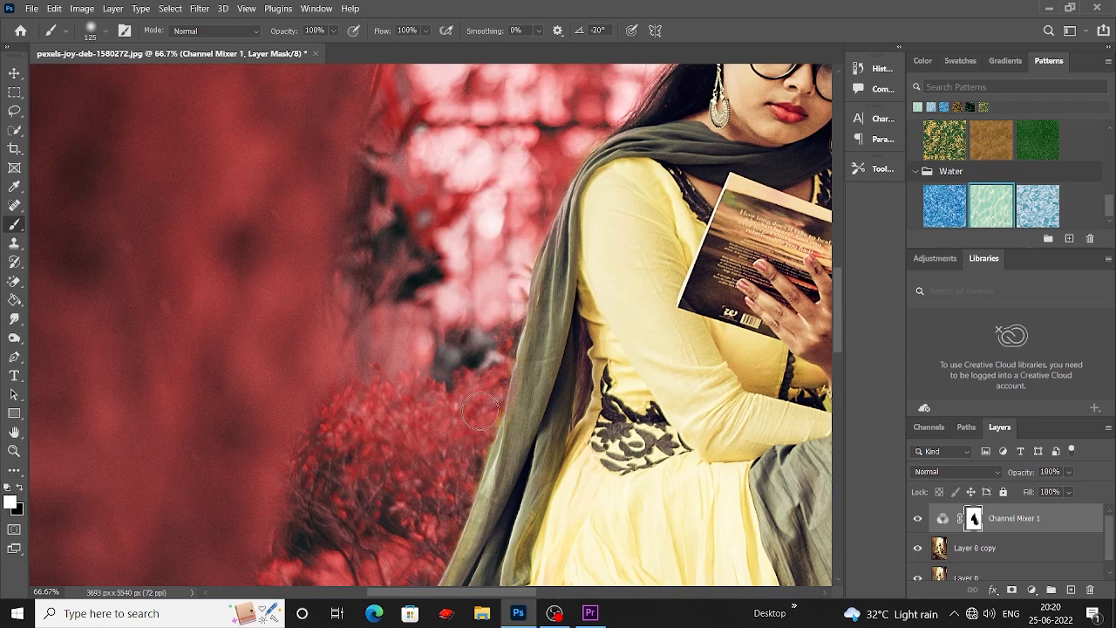
scroll(482, 383, "down", 3)
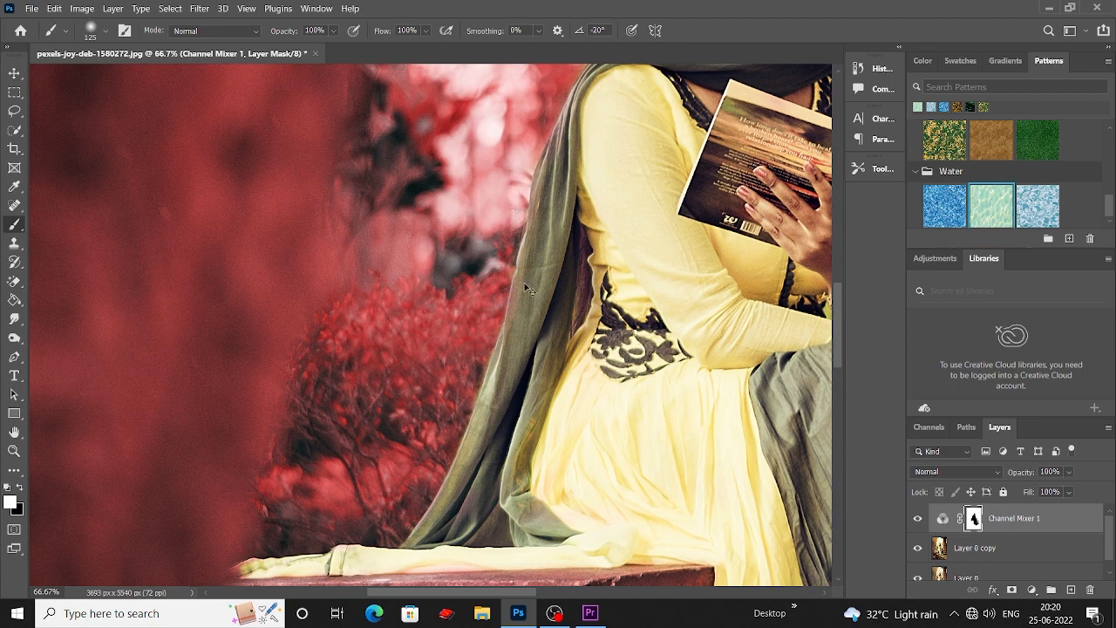
Step: Examine the whole photo for leftover masking errors, with the Move tool active and no layer selected
key("ctrl+minus")
key("ctrl+minus")
key("ctrl+minus")
scroll(453, 219, "up", 3)
key("v")
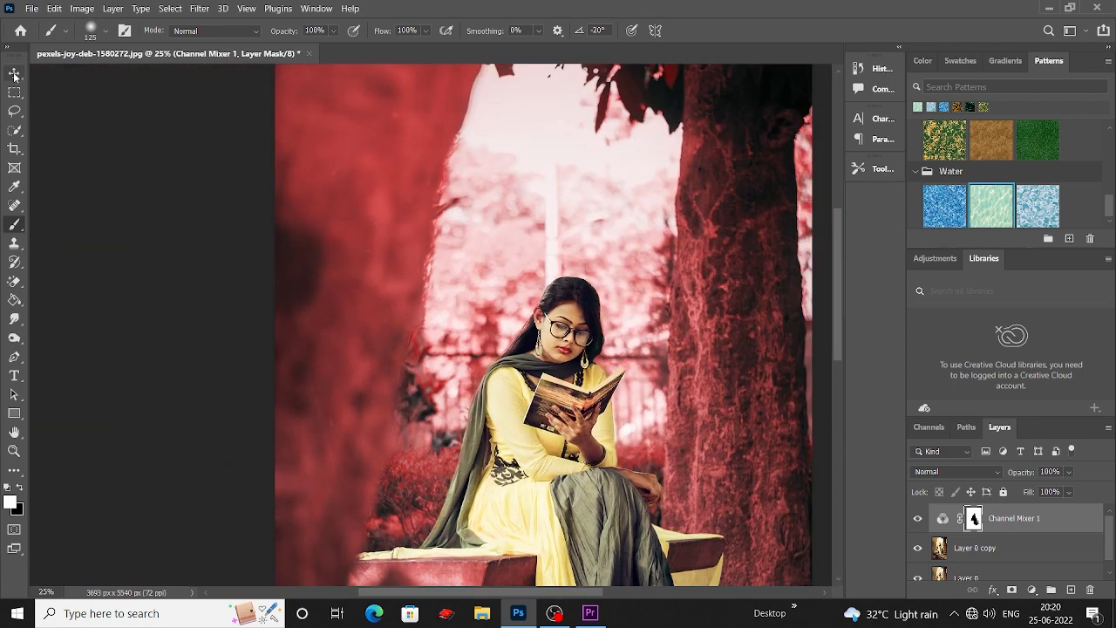
left_click(209, 179)
key("ctrl+minus")
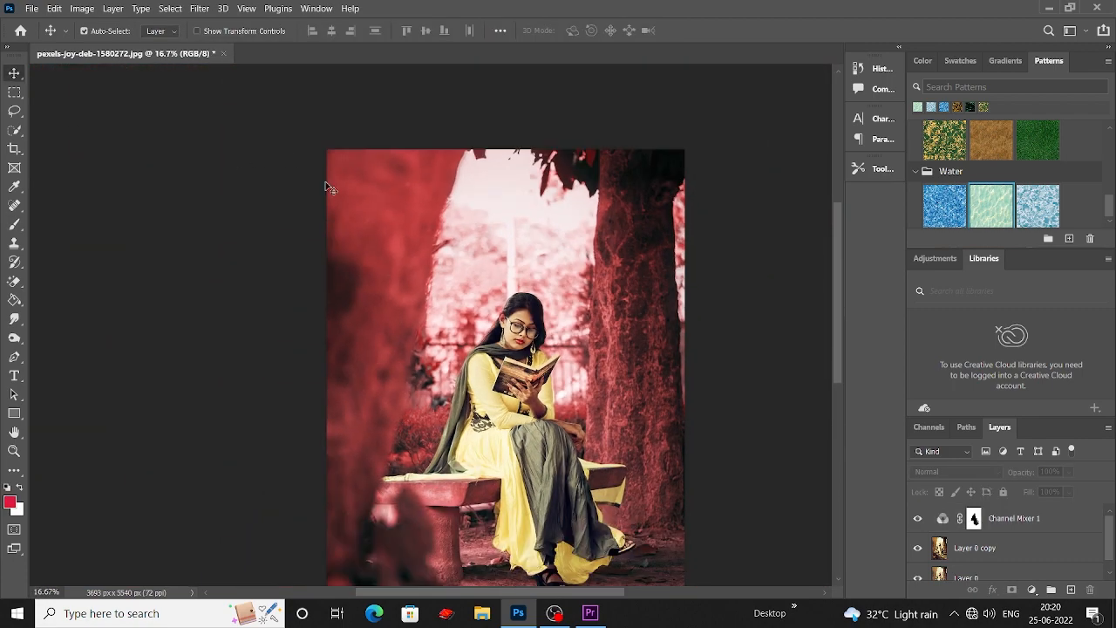
scroll(652, 397, "down", 2)
left_click(991, 552)
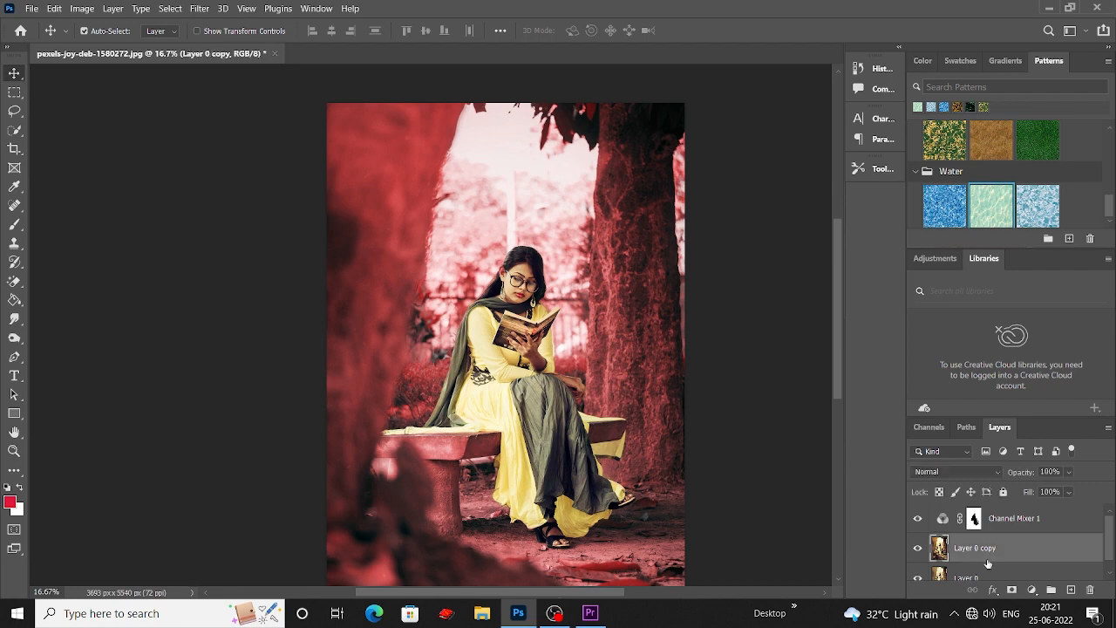
left_click(975, 519, "shift")
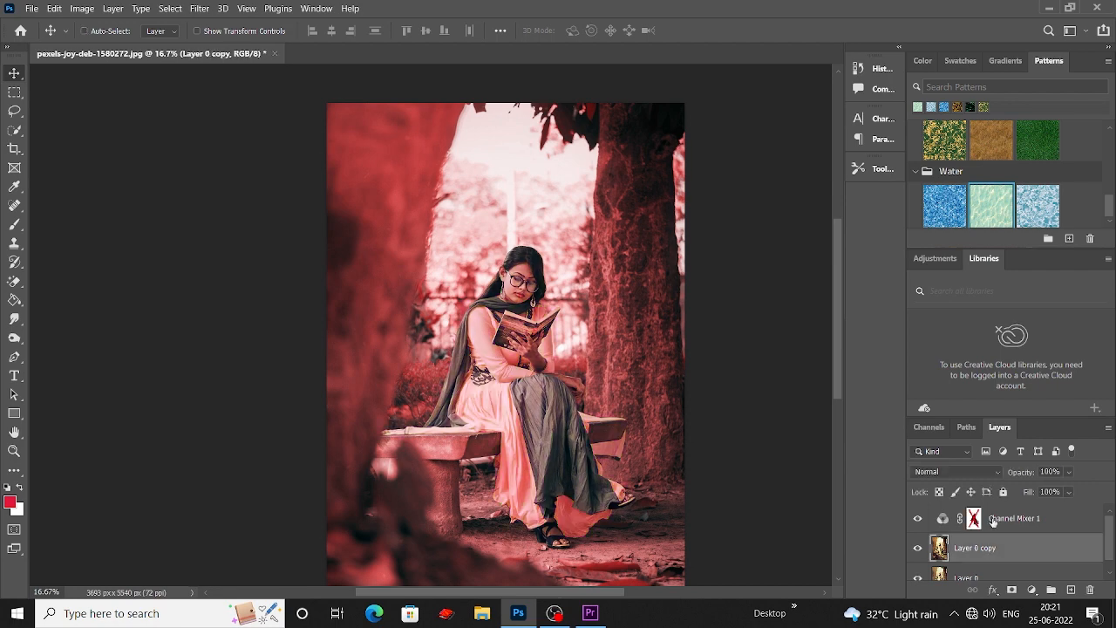
left_click(976, 521, "ctrl")
key("ctrl+d")
left_click(976, 520)
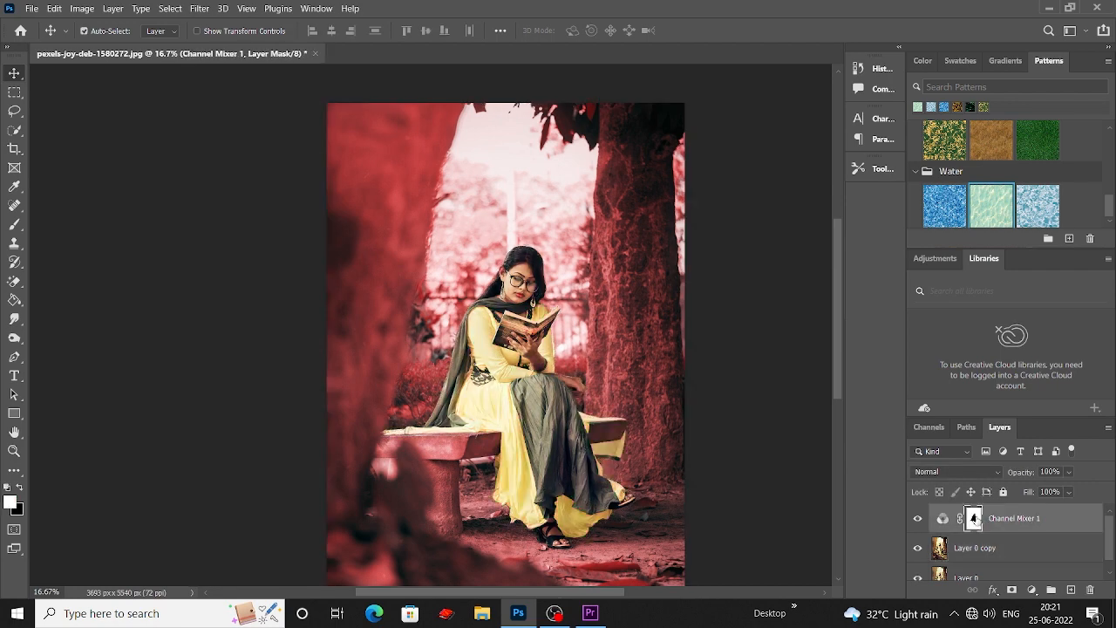
Step: Merge the Channel Mixer 1 adjustment with the Layer 0 copy layer
left_click(1009, 550, "shift")
right_click(1008, 526)
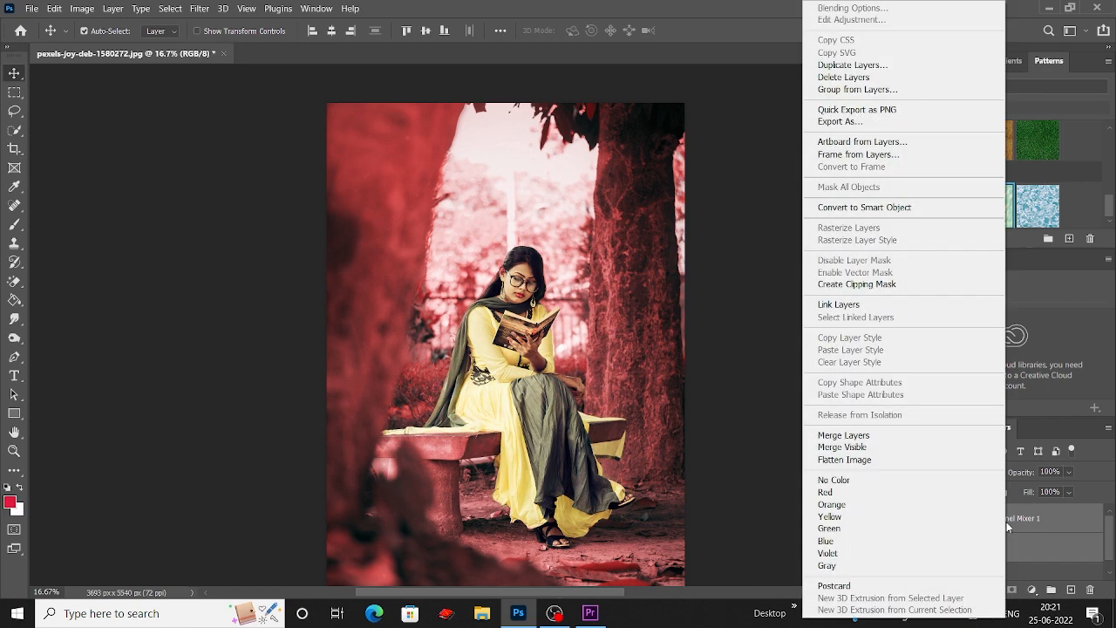
left_click(843, 434)
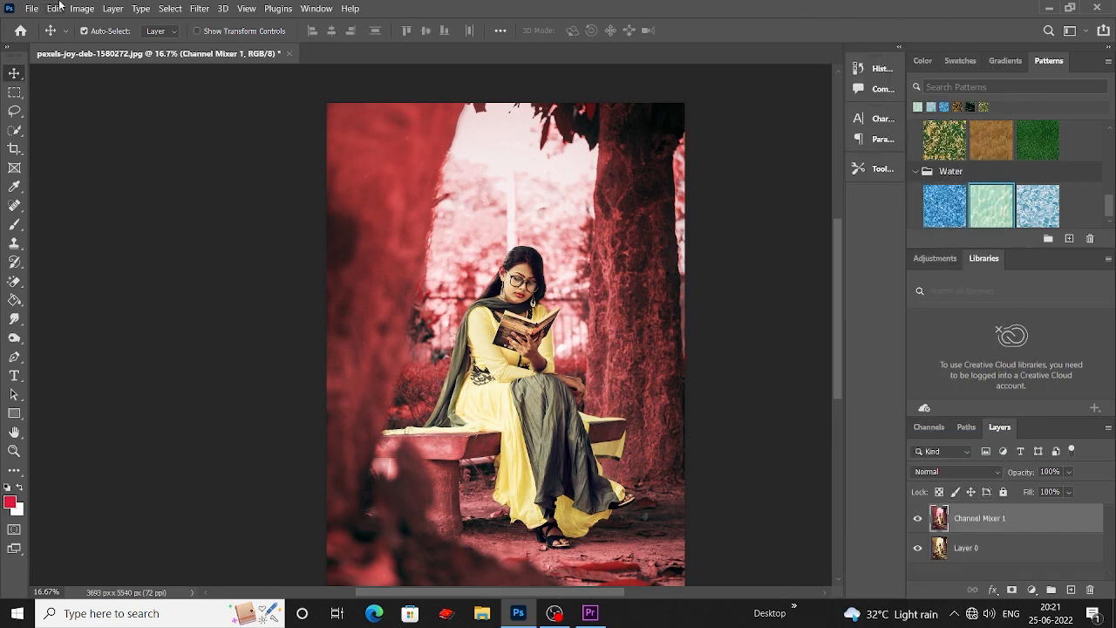
left_click(200, 7)
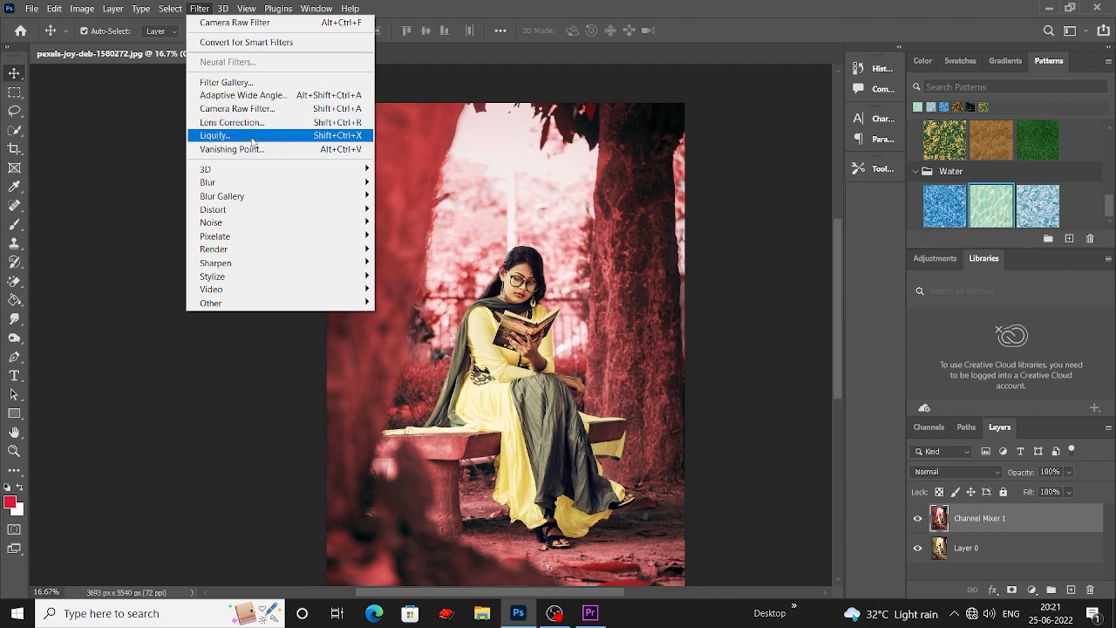
left_click(156, 204)
left_click(994, 591)
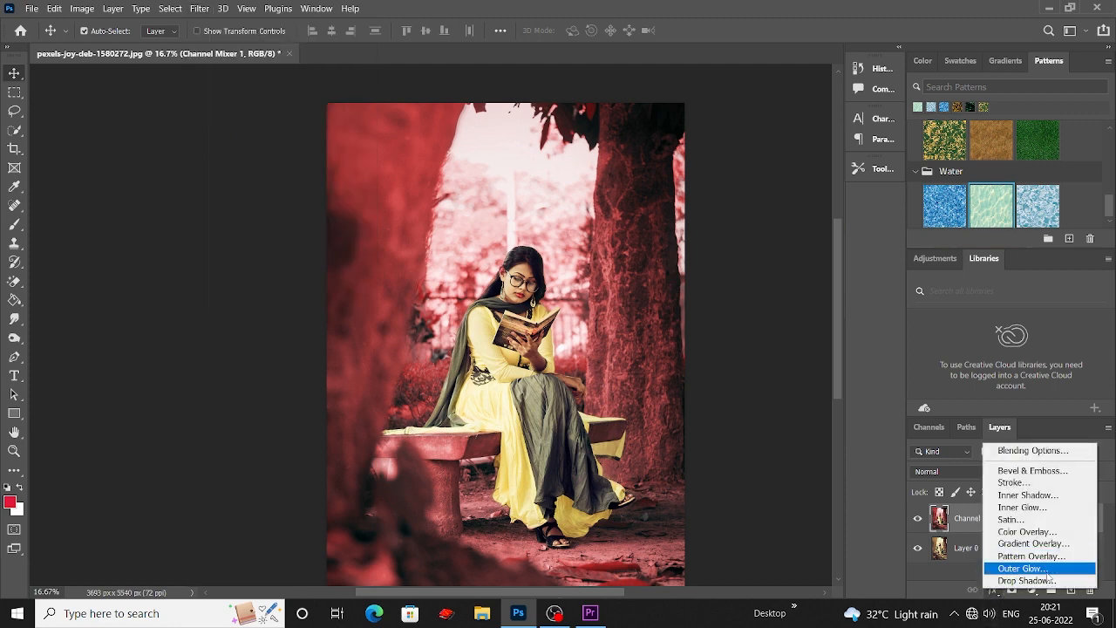
left_click(1046, 598)
Step: Add a Selective Color adjustment and, for the Reds, lower cyan, set magenta to +24 and raise black
left_click(1035, 593)
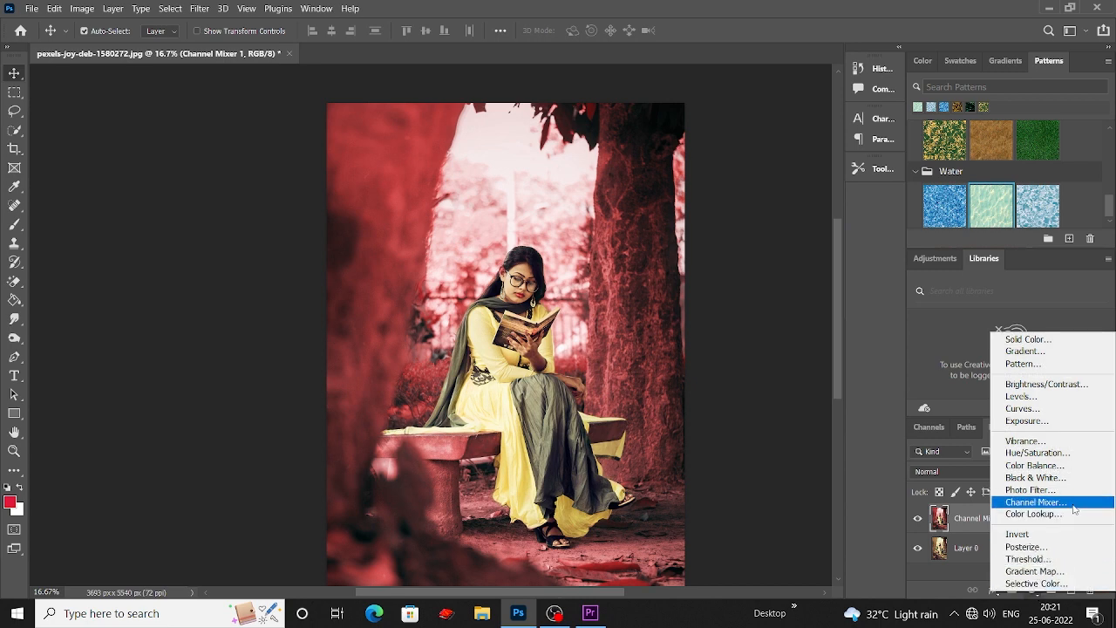
left_click(1034, 583)
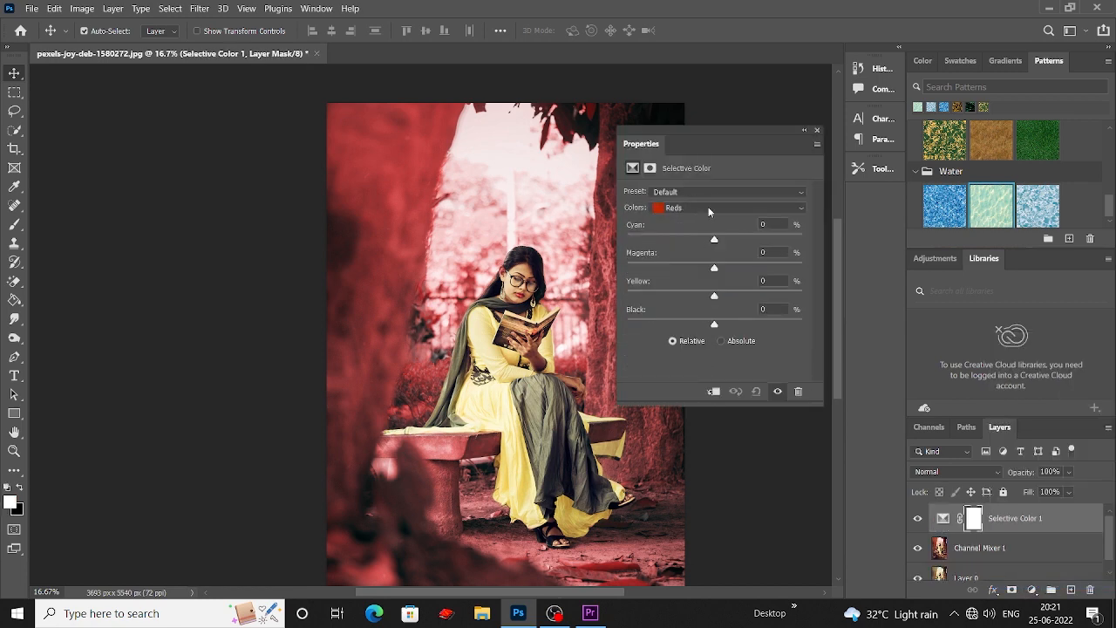
left_click_drag(716, 269, 734, 240)
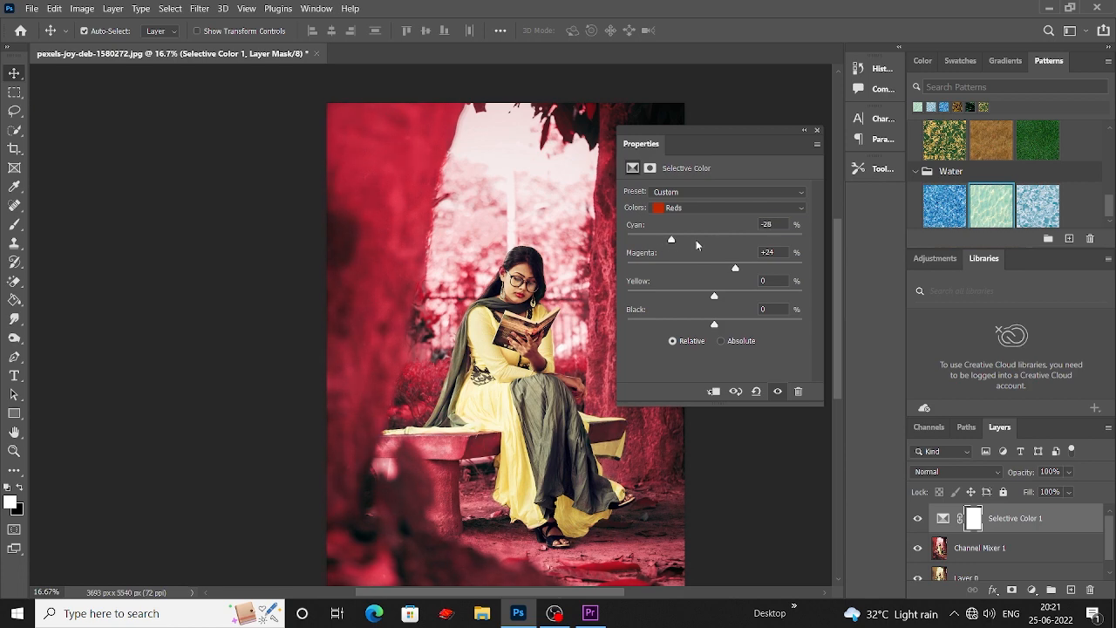
mouse_move(716, 322)
left_mouse_down()
mouse_move(744, 322)
mouse_move(733, 322)
left_mouse_up()
left_click(817, 132)
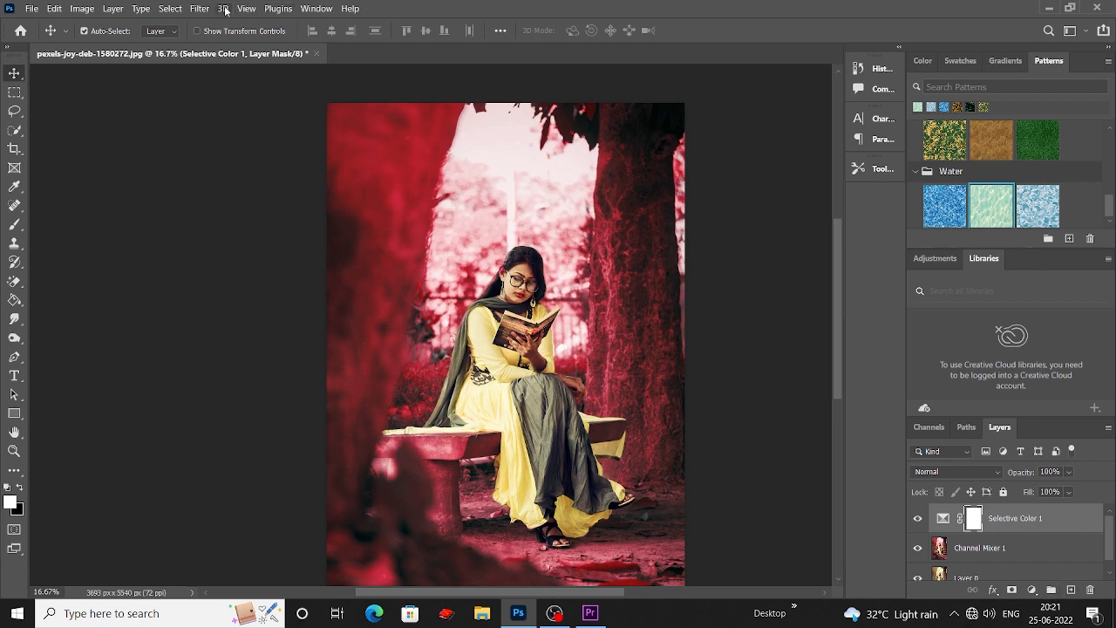
Step: Merge the Selective Color 1 adjustment with the Channel Mixer 1 layer and open the result in the Camera Raw Filter
left_click(1016, 548, "shift")
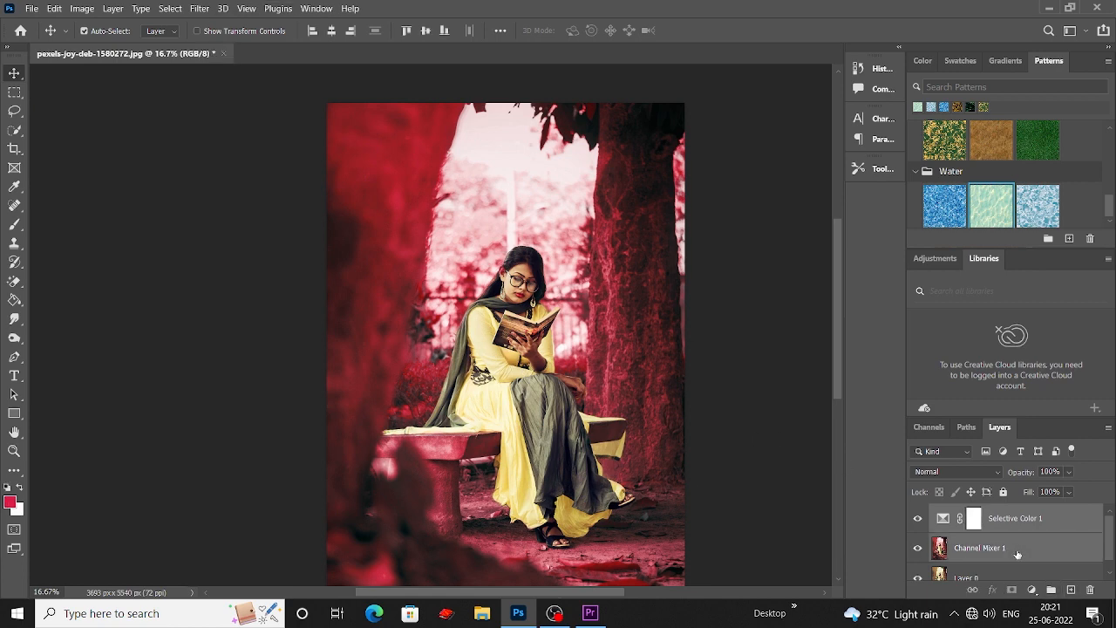
key("ctrl+e")
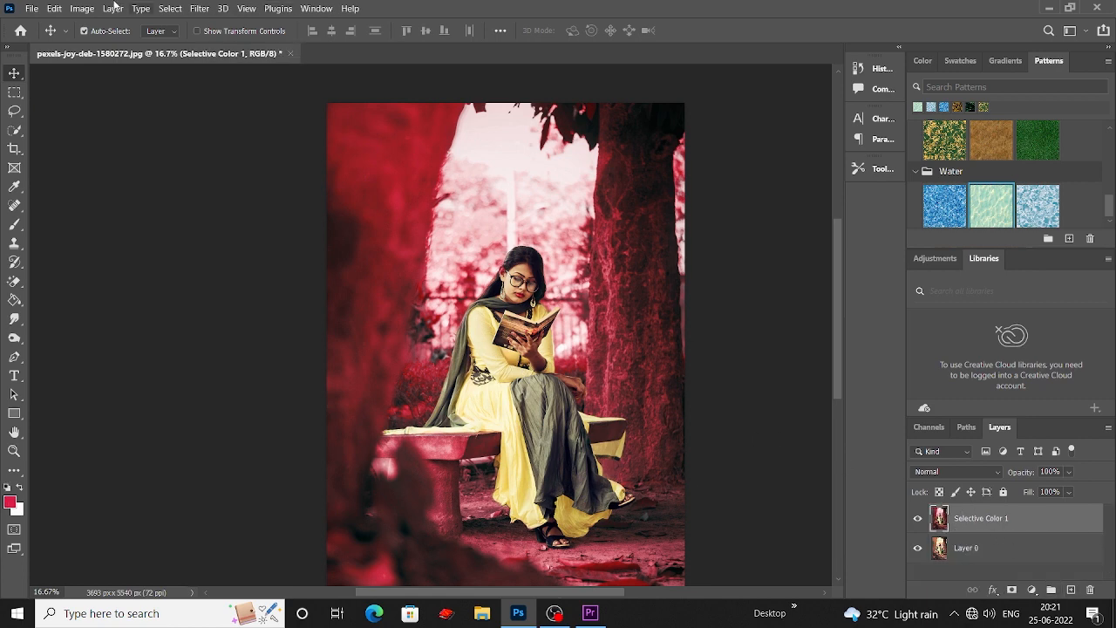
left_click(202, 11)
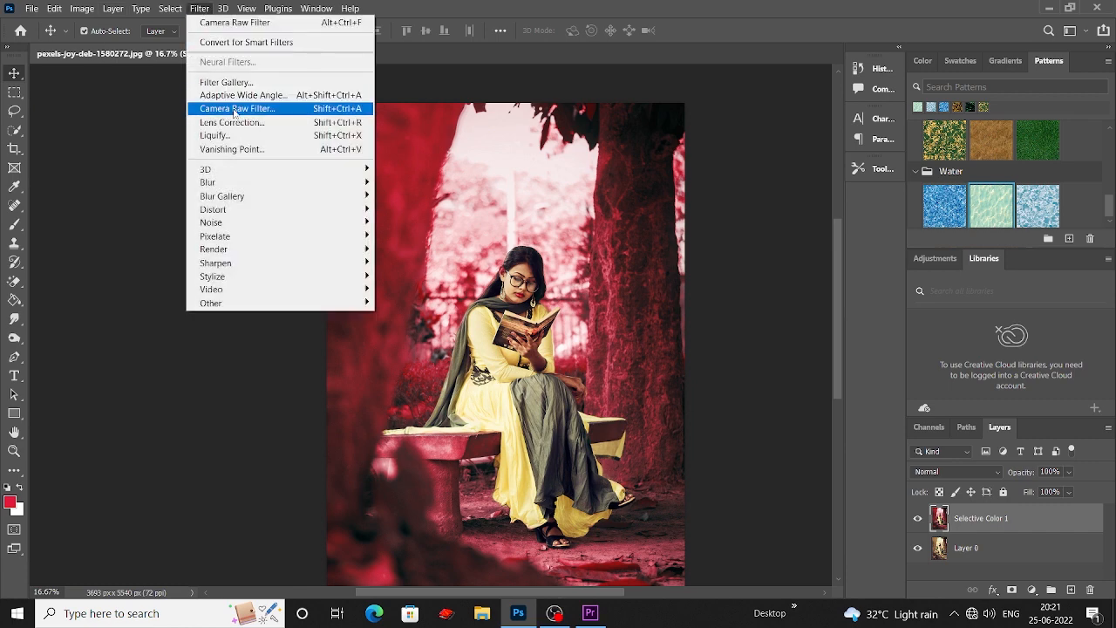
left_click(236, 106)
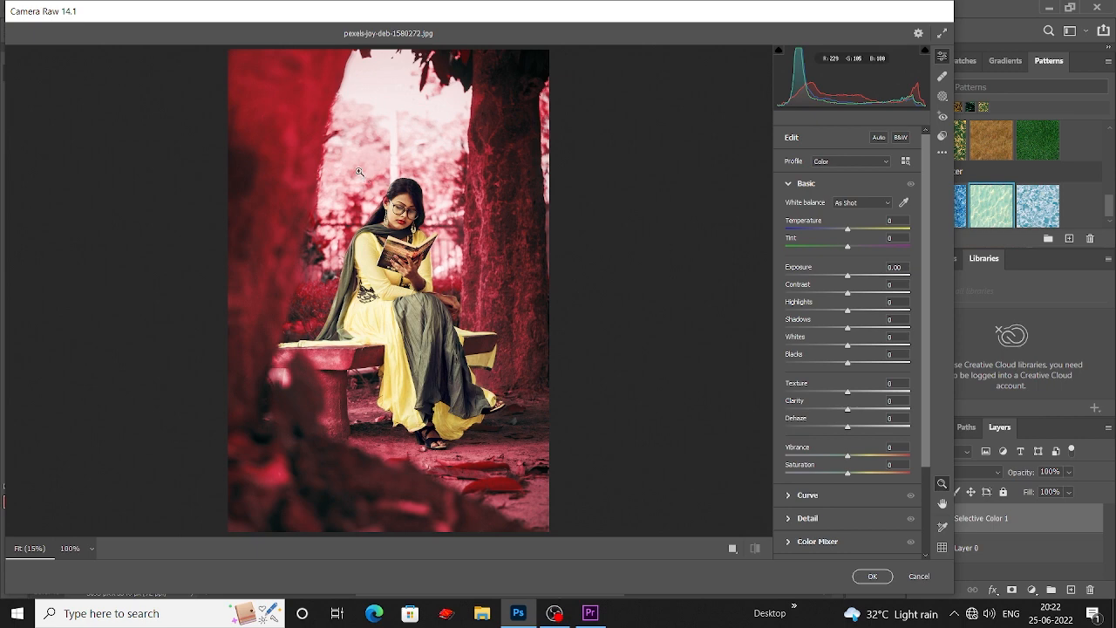
Step: Set the basic contrast to +32 and the temperature to -11
left_click(789, 186)
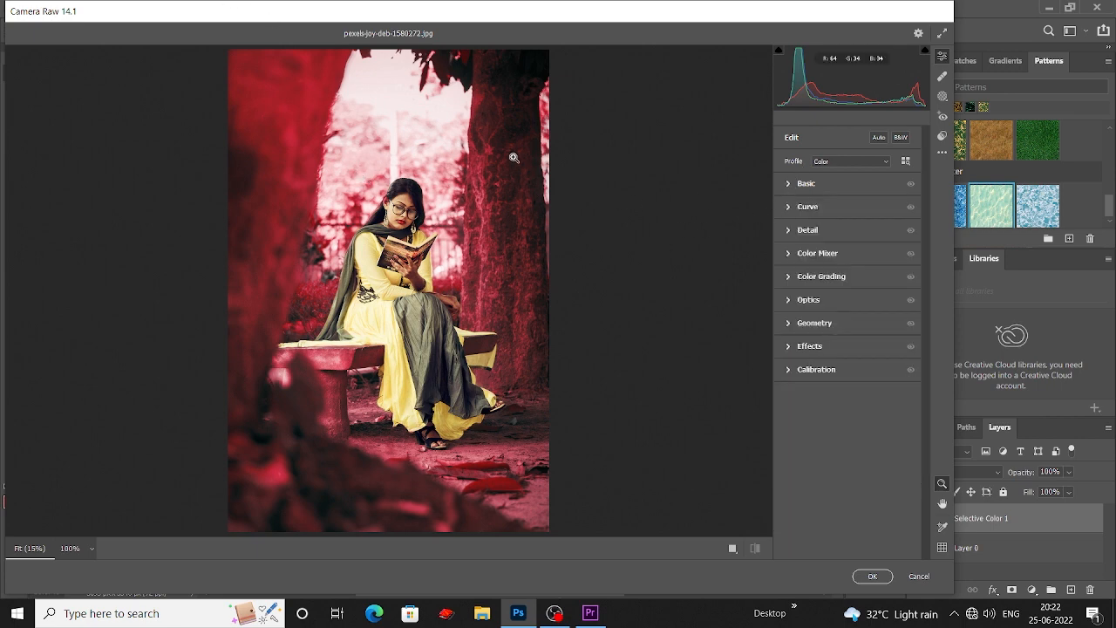
left_click(789, 185)
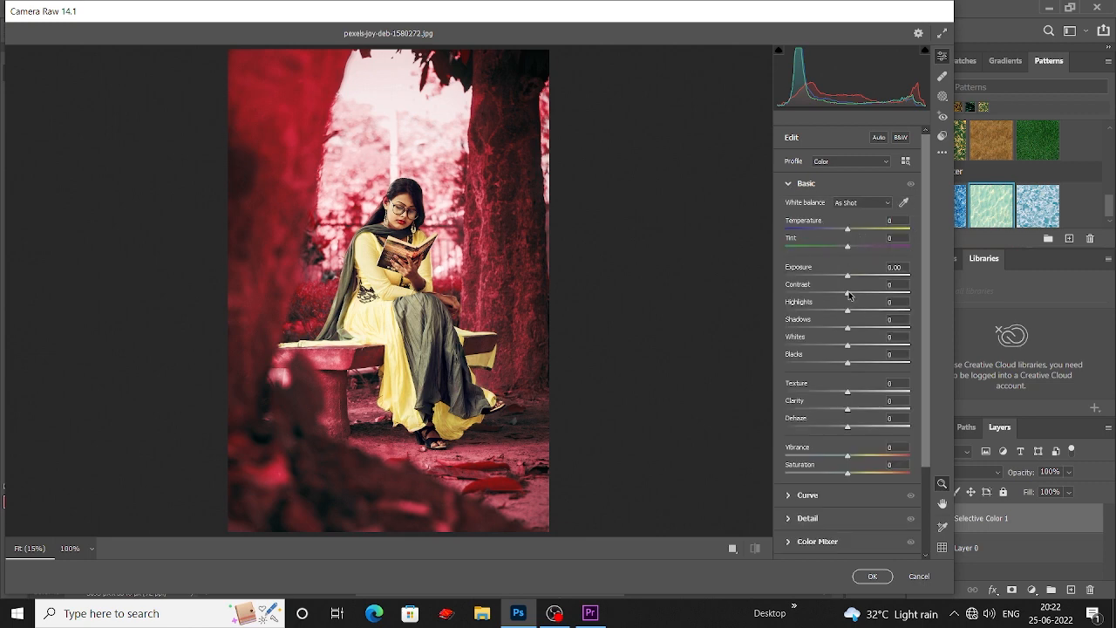
left_click_drag(848, 292, 867, 293)
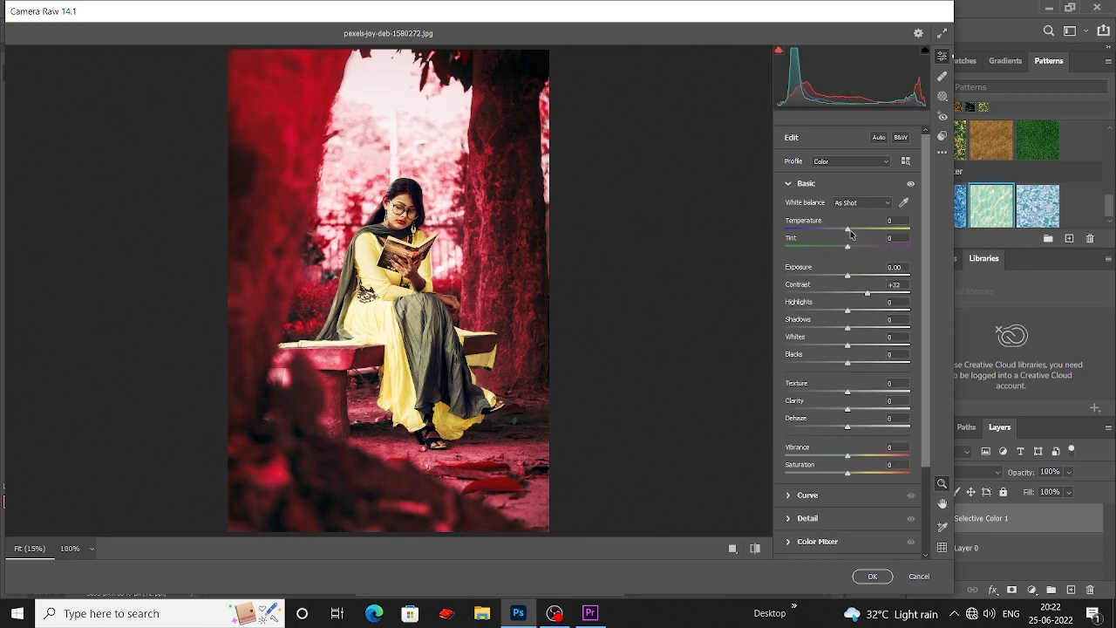
left_click_drag(848, 229, 841, 231)
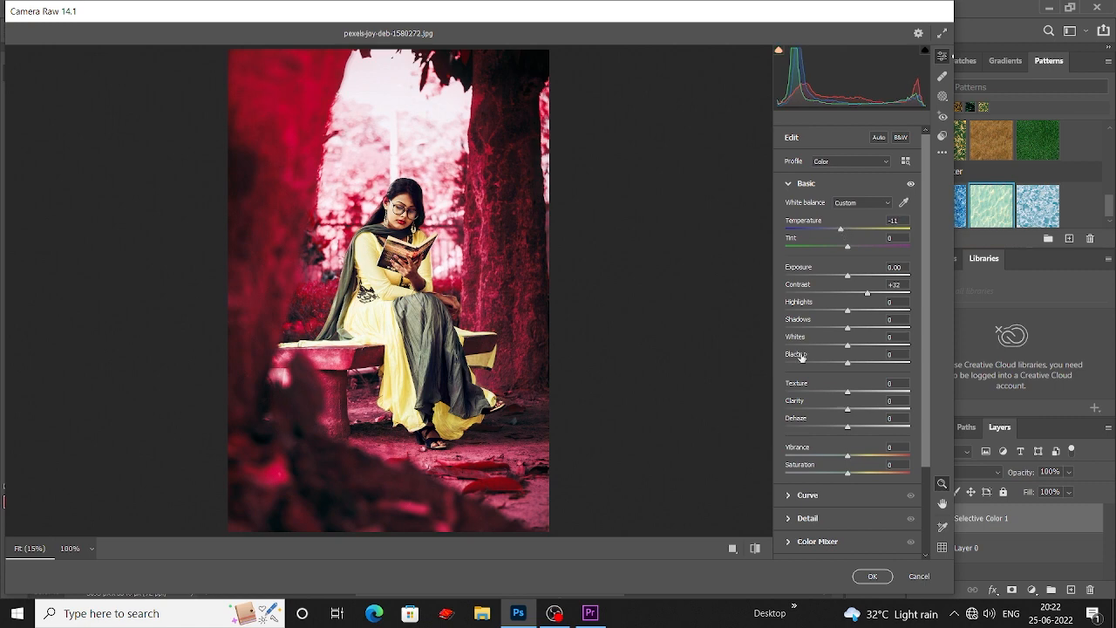
Step: Set highlights to -24, shadows to -17, whites to -15 and blacks to -20
key("ctrl+plus")
key("ctrl+plus")
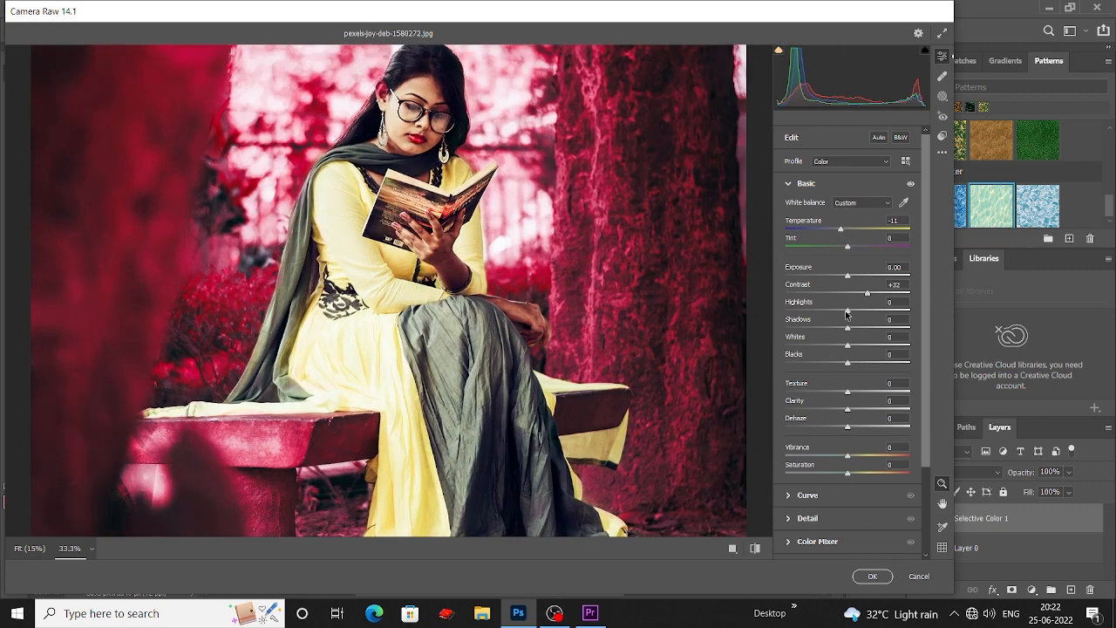
mouse_move(846, 310)
left_mouse_down()
mouse_move(831, 313)
mouse_move(837, 328)
left_mouse_up()
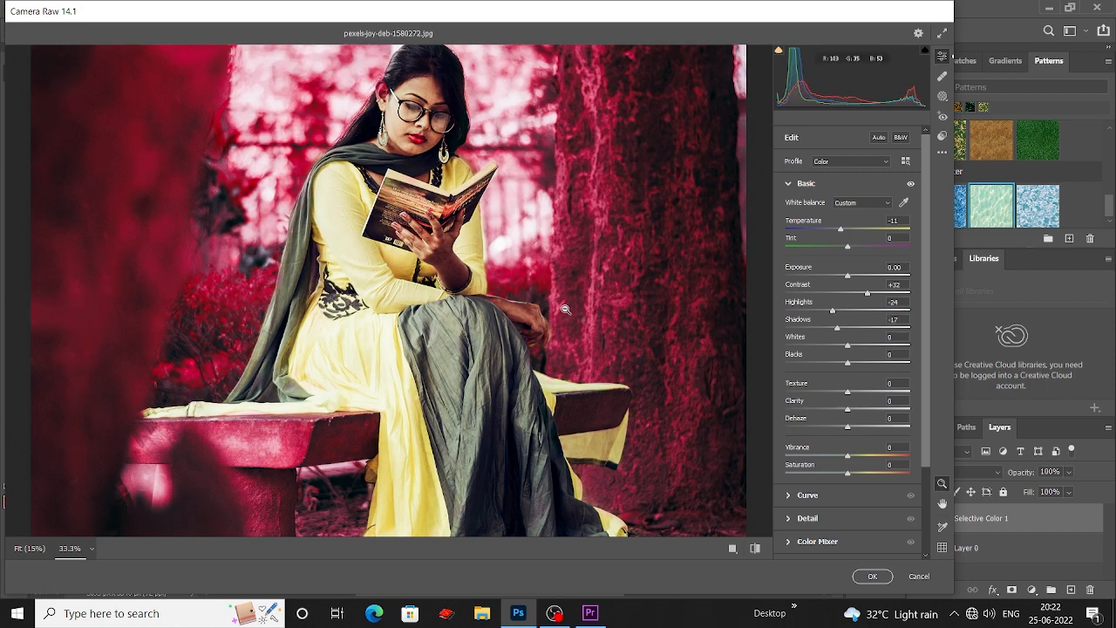
scroll(565, 309, "down", 3)
scroll(690, 347, "up", 3)
mouse_move(849, 363)
left_mouse_down()
mouse_move(836, 363)
mouse_move(839, 346)
left_mouse_up()
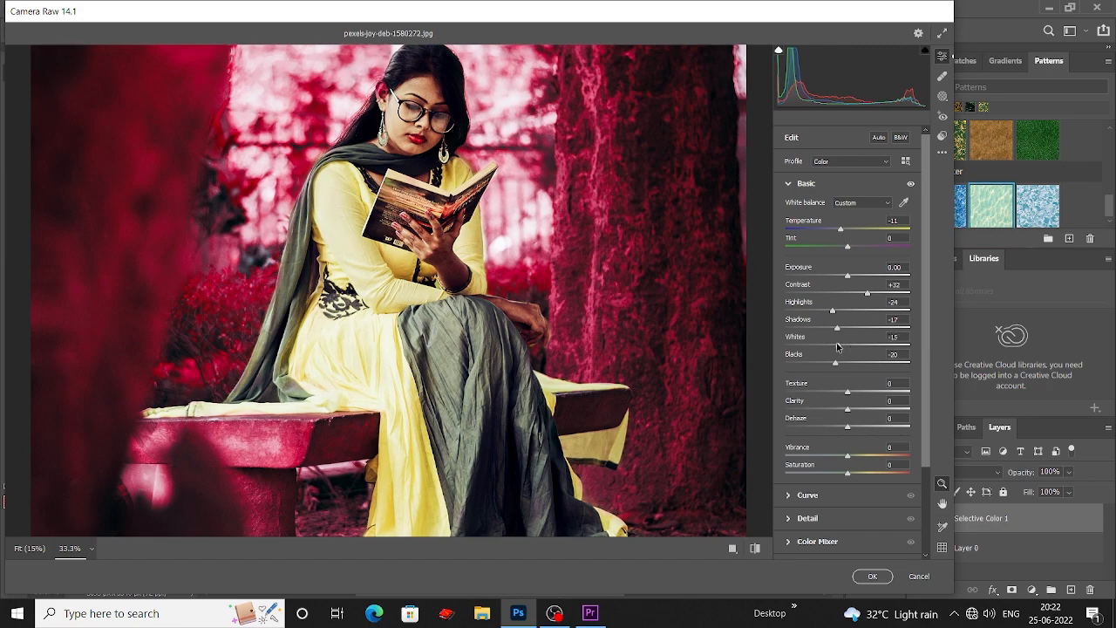
scroll(559, 274, "up", 2)
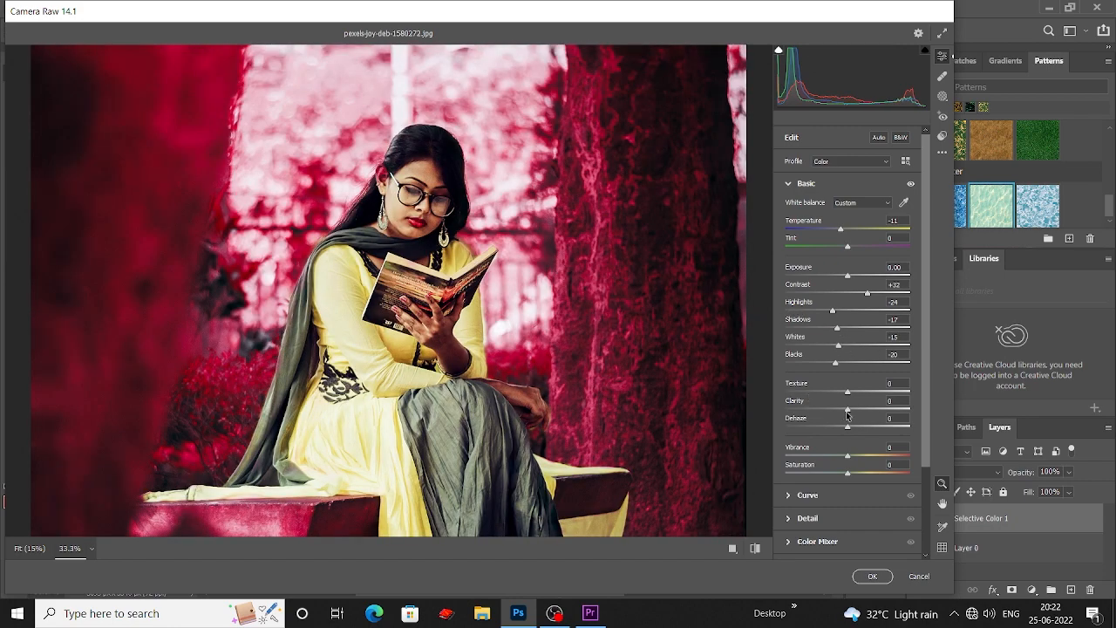
Step: Set texture to -39, clarity to -40 and dehaze to +24
left_click_drag(848, 408, 822, 409)
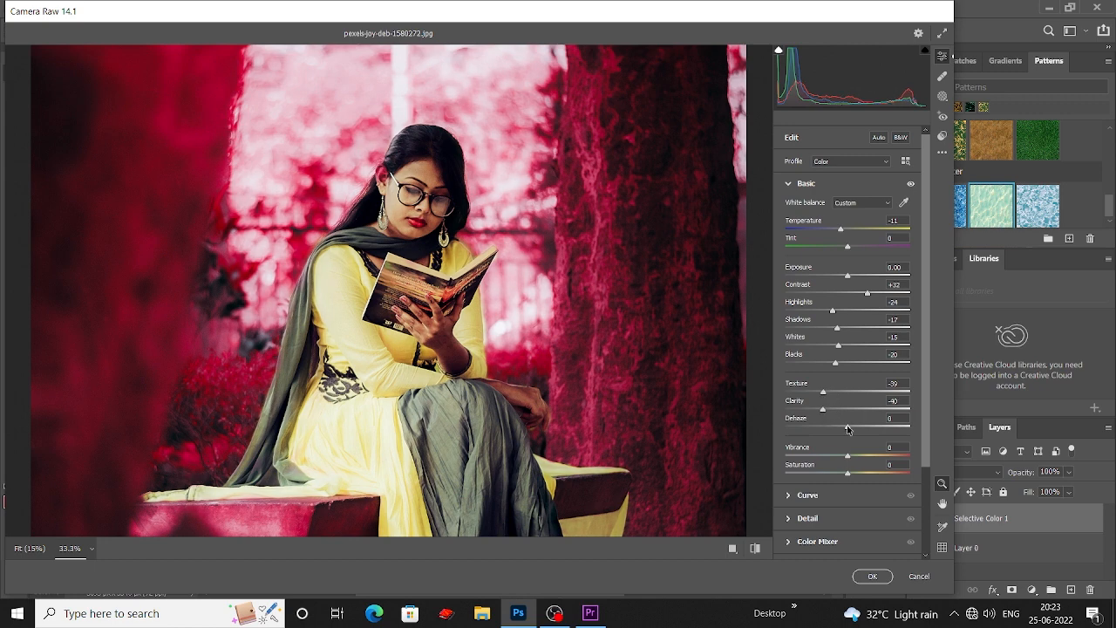
left_click_drag(847, 429, 863, 426)
Step: In the Color Mixer, set the saturation of reds to +19, oranges to -23 and yellows to -33, and lower the magentas
scroll(824, 510, "down", 1)
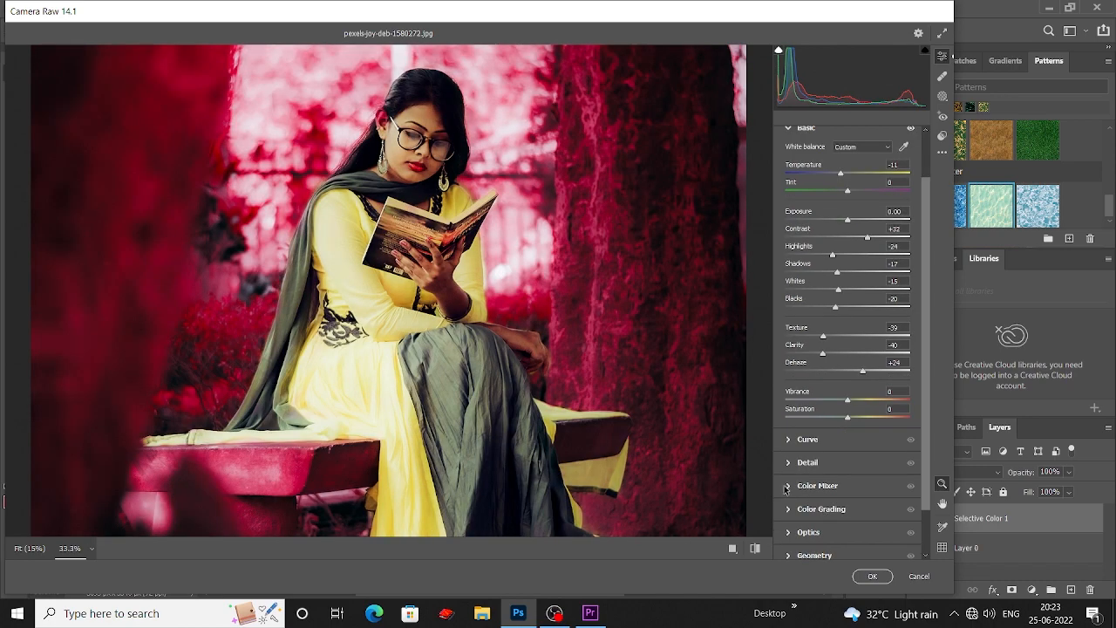
left_click(786, 488)
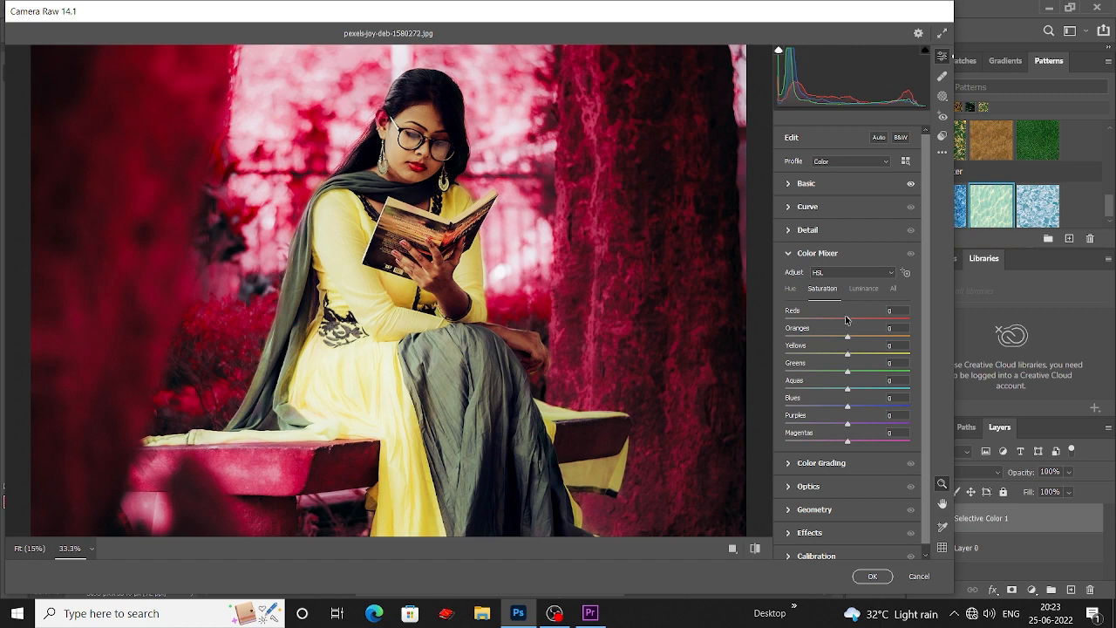
left_click_drag(848, 320, 859, 320)
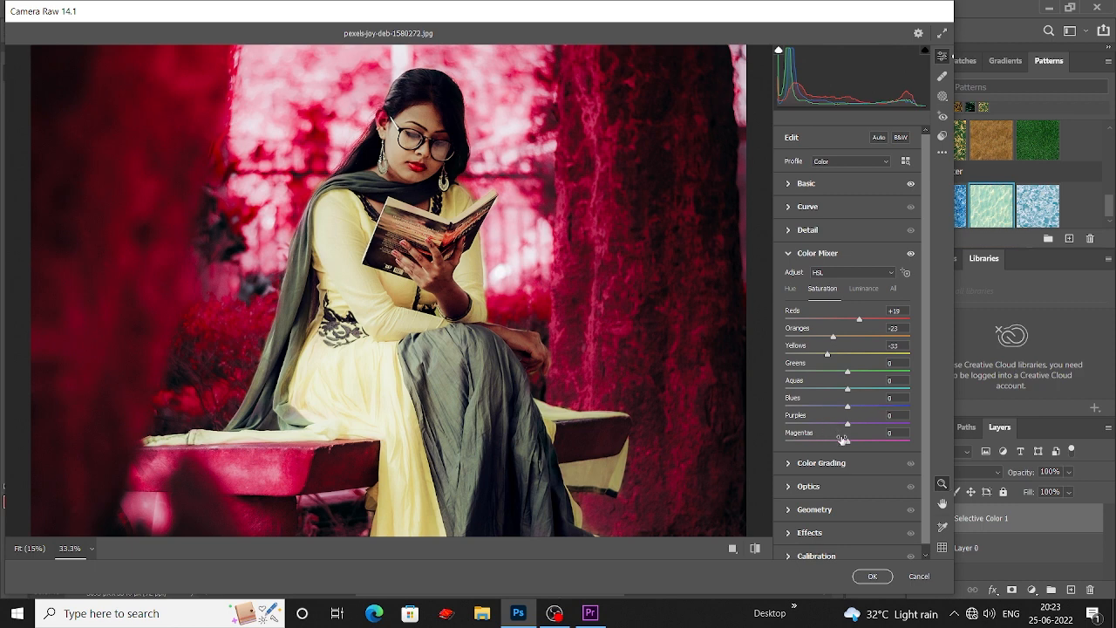
left_click_drag(847, 444, 833, 440)
Step: Shift the Color Mixer hues to -9 for reds, +18 for oranges and +16 for yellows, and raise the aquas hue
left_click(790, 289)
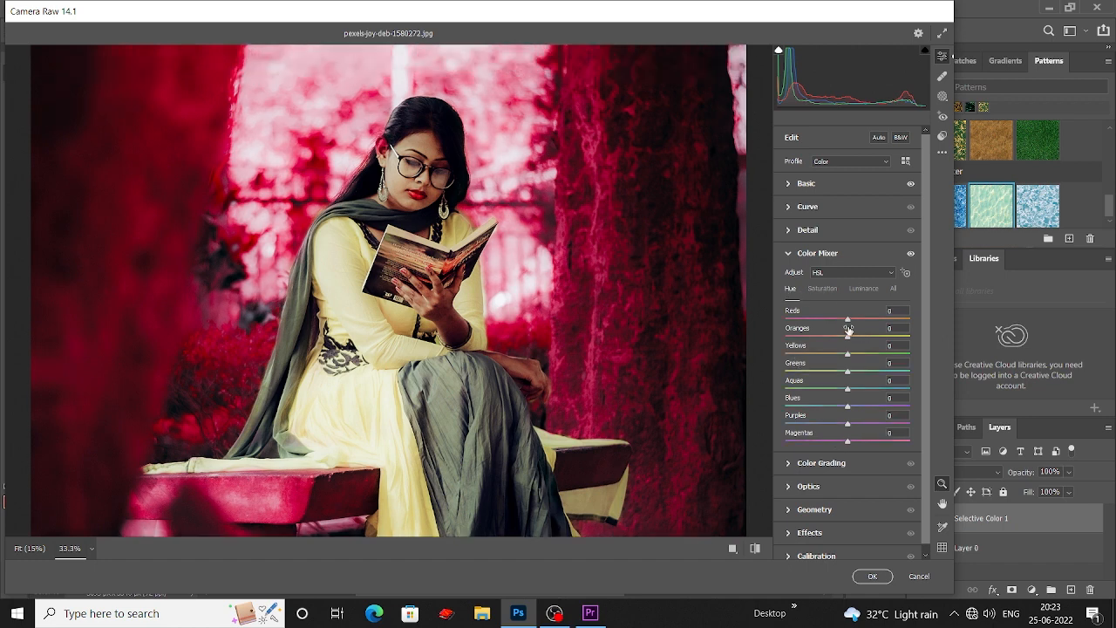
left_click_drag(848, 322, 858, 355)
scroll(829, 372, "down", 1)
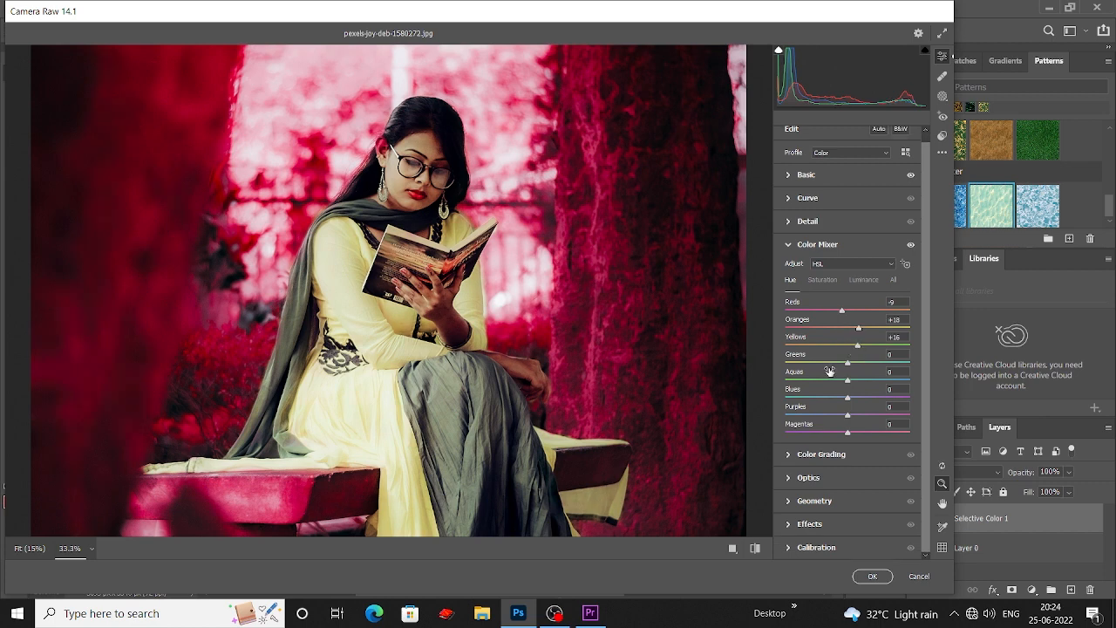
left_click_drag(846, 381, 866, 381)
Step: Set the Color Mixer luminance to -16 for reds, +18 for oranges and +12 for yellows, and apply the Camera Raw filter
left_click(866, 280)
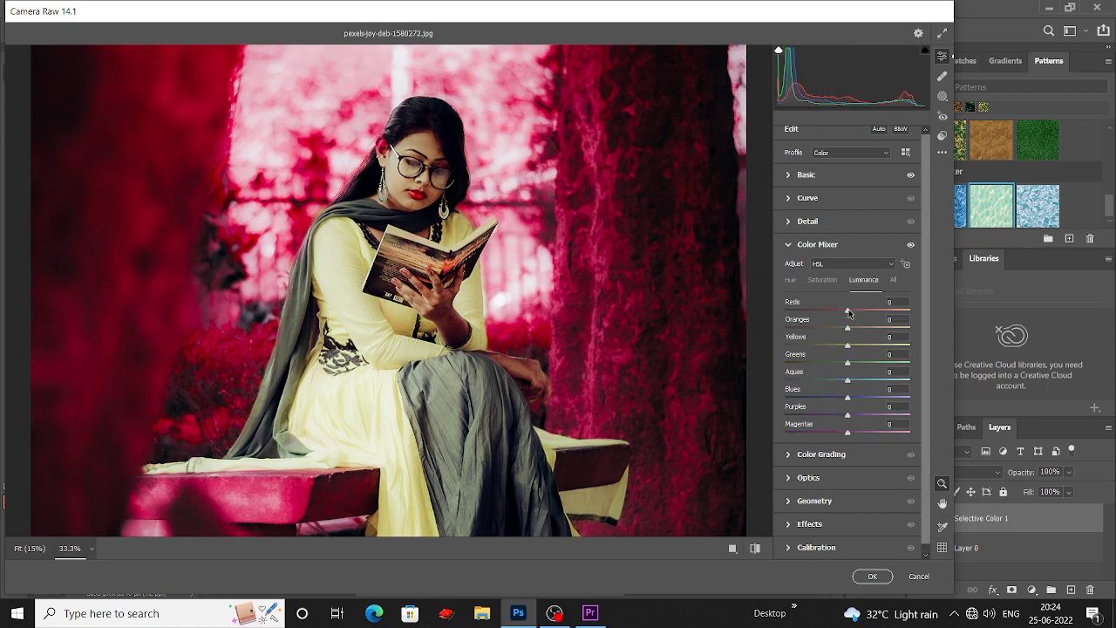
left_click_drag(848, 311, 837, 311)
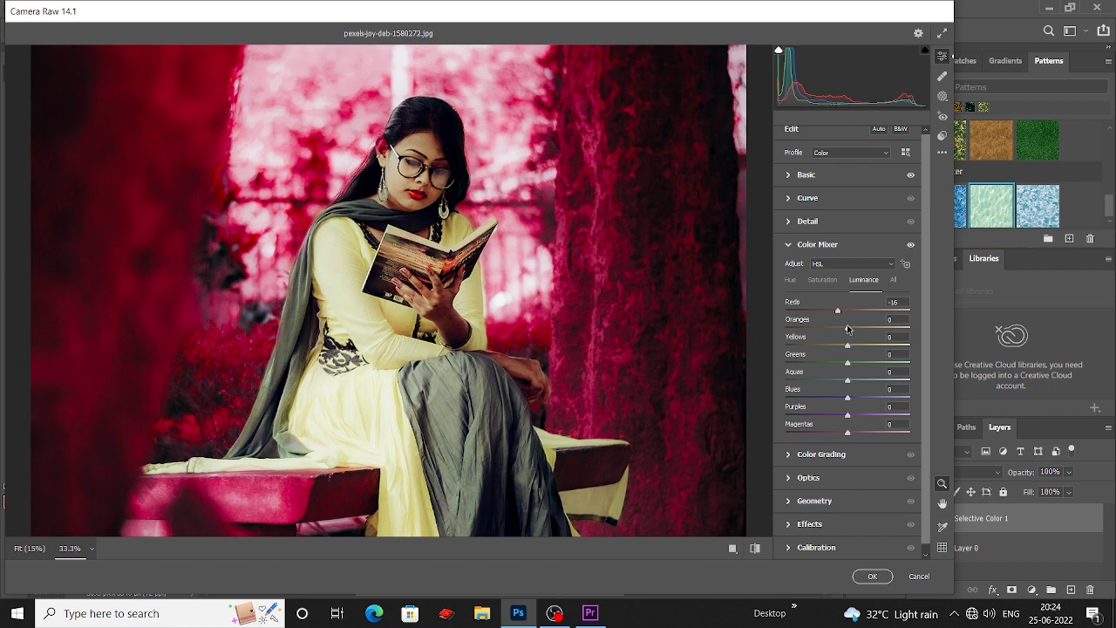
left_click_drag(848, 327, 858, 328)
left_click_drag(848, 346, 855, 346)
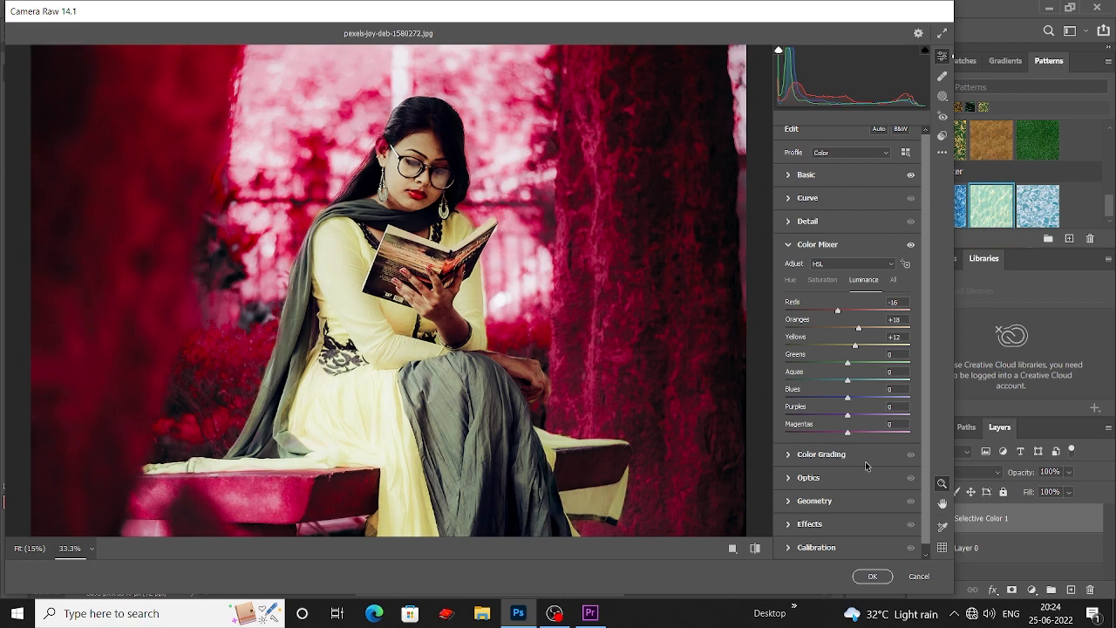
key("Return")
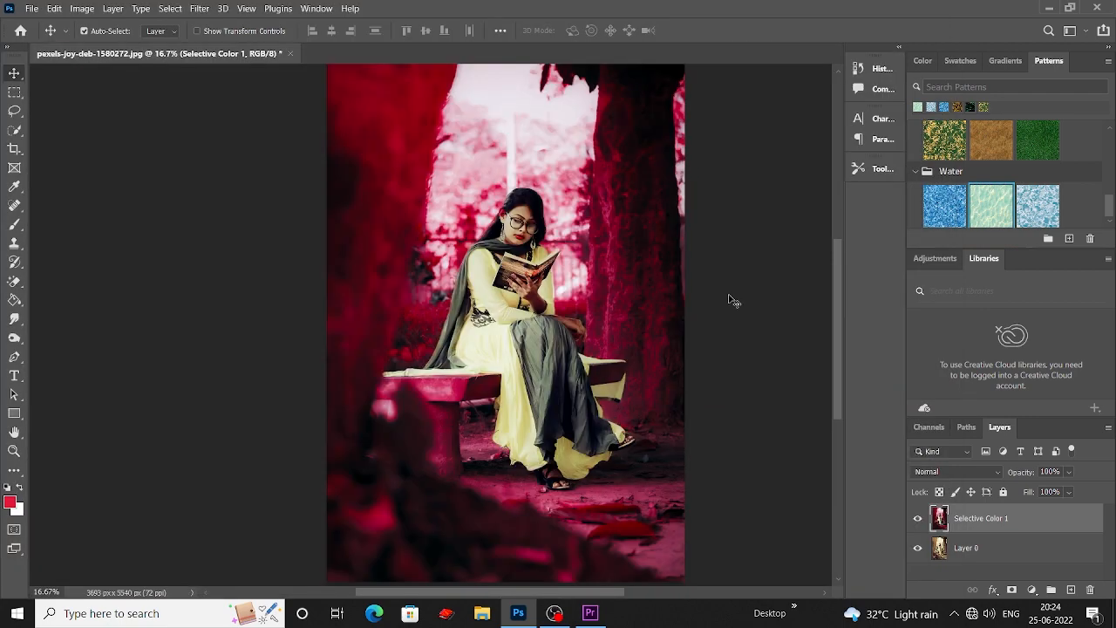
Step: Apply a Brightness/Contrast adjustment to the Selective Color 1 layer with brightness 14 and contrast 21
left_click(86, 13)
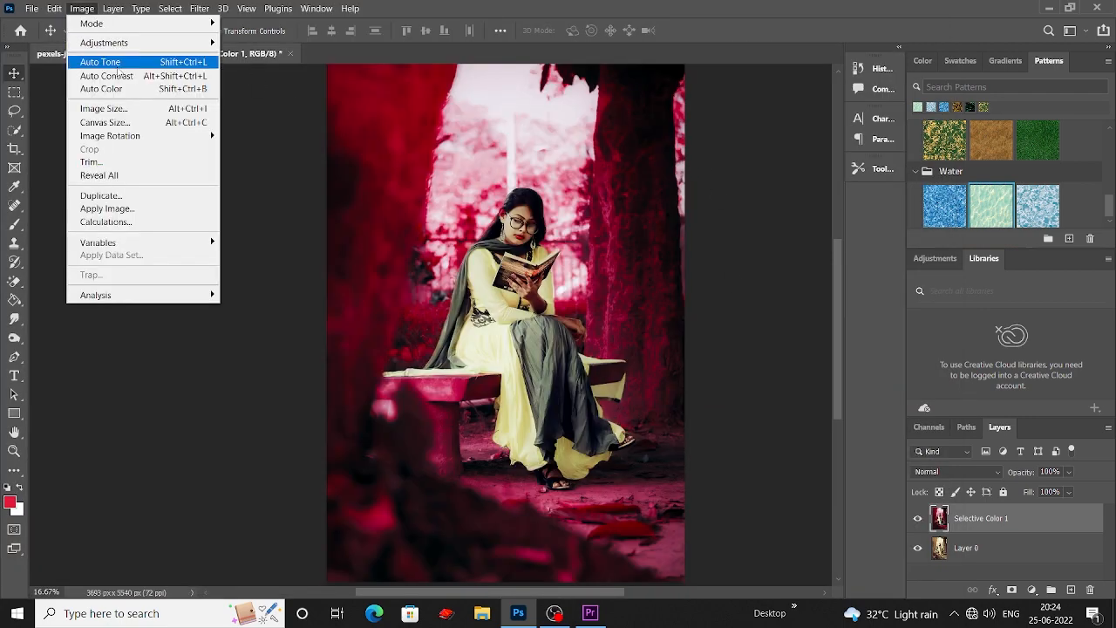
left_click(334, 47)
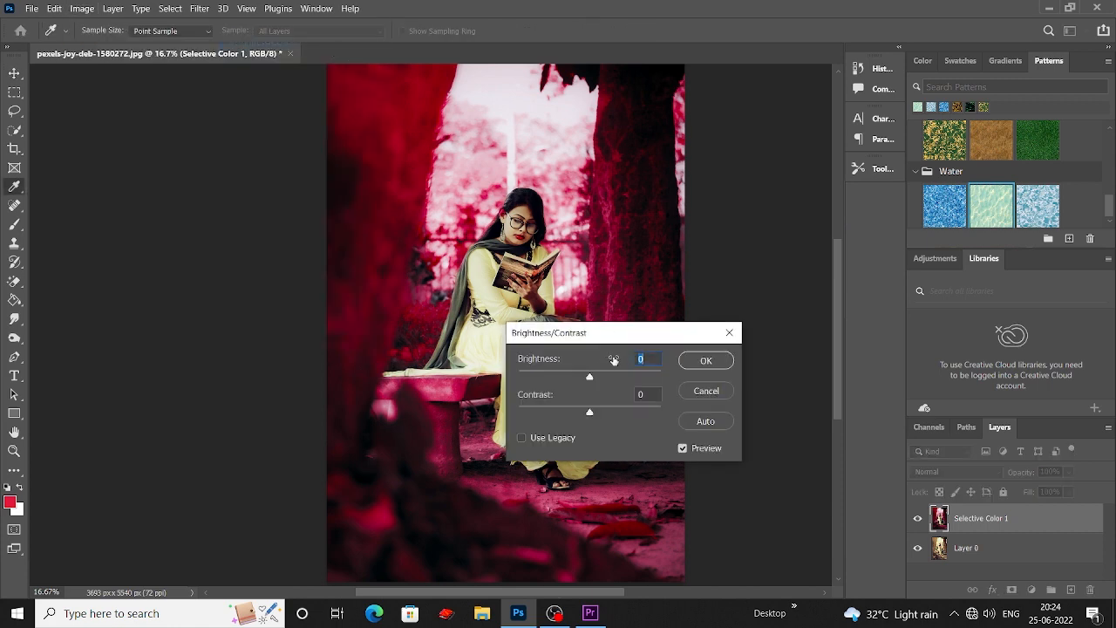
left_click_drag(591, 379, 597, 381)
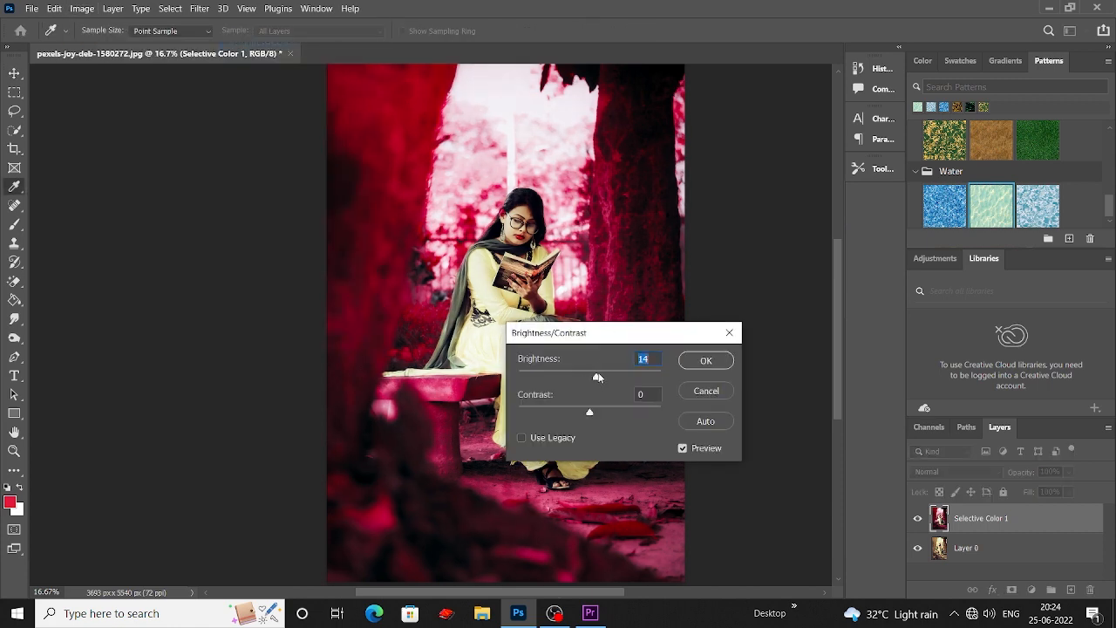
left_click_drag(603, 340, 647, 348)
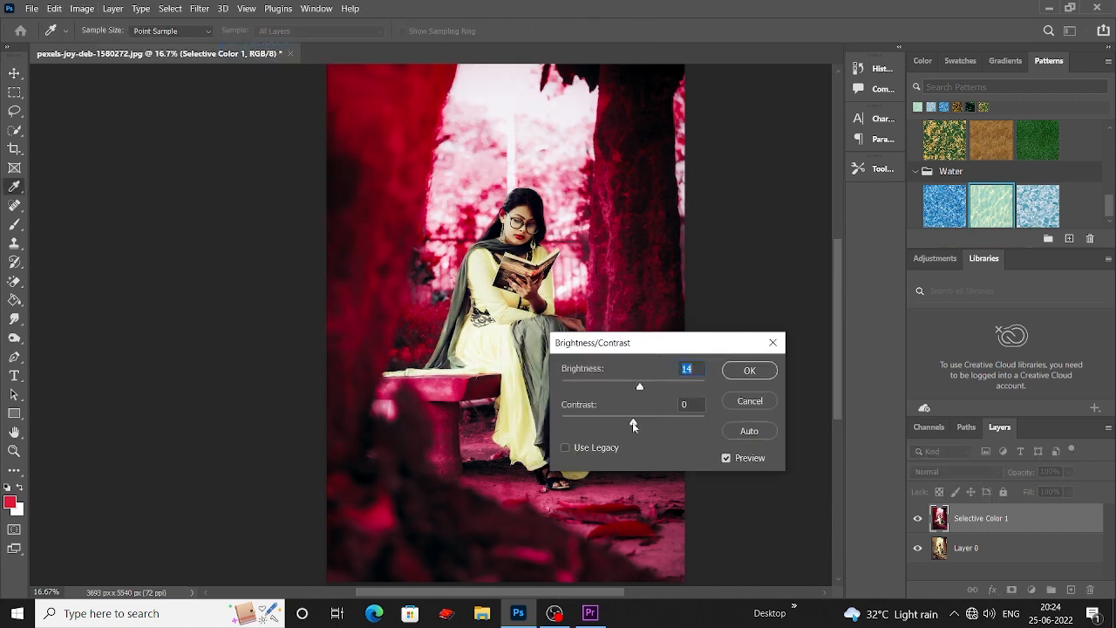
left_click_drag(633, 422, 648, 422)
left_click_drag(638, 346, 642, 362)
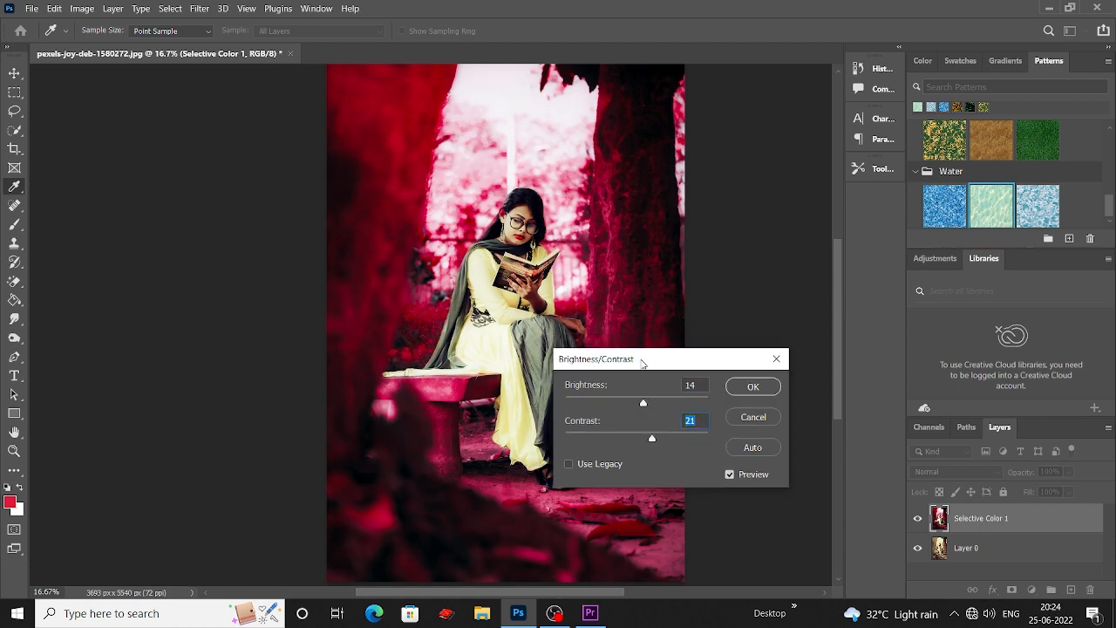
left_click(750, 387)
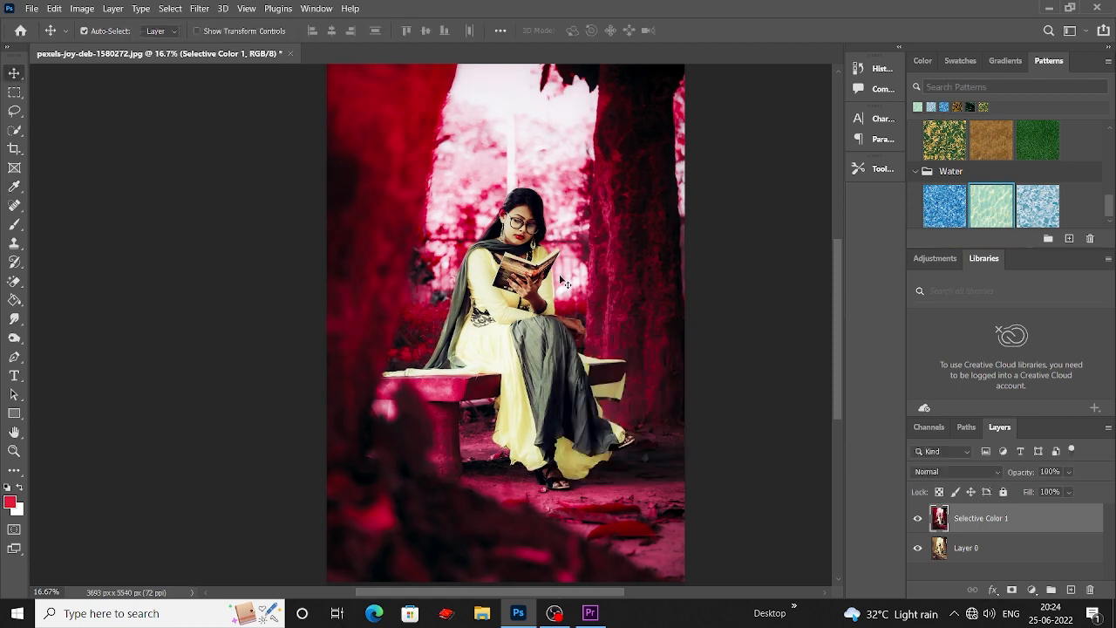
Step: Add an empty layer above Selective Color 1 and activate the Burn tool
left_click(1071, 589)
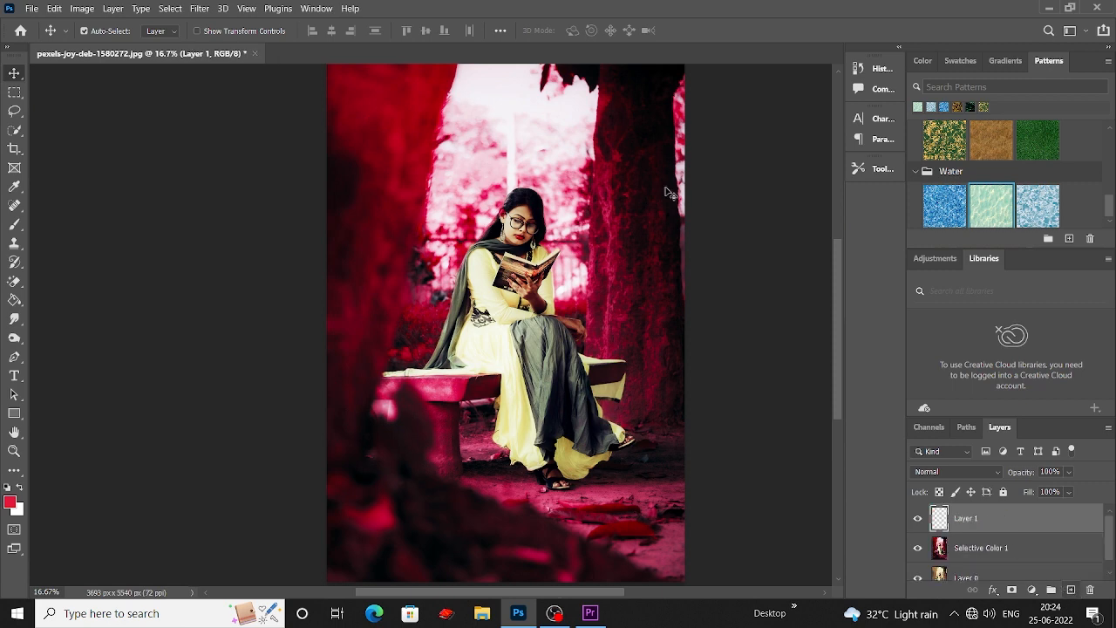
left_click(15, 336)
left_click(71, 350)
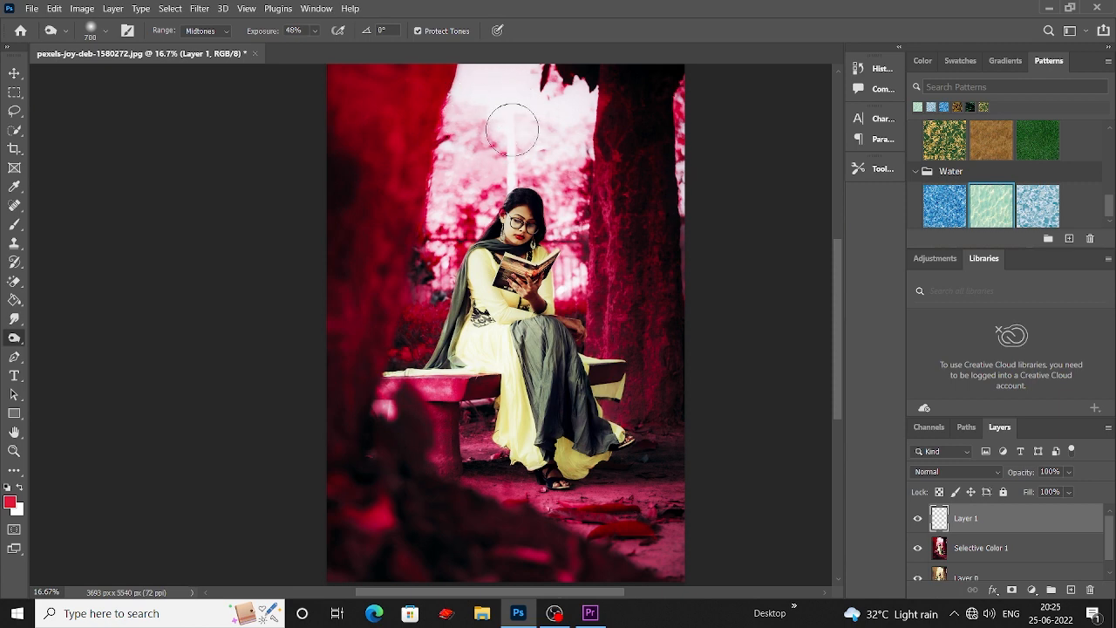
Step: Burn the bright sky and the background around the woman on the Selective Color 1 layer, and switch back to the Move tool
left_click(976, 546)
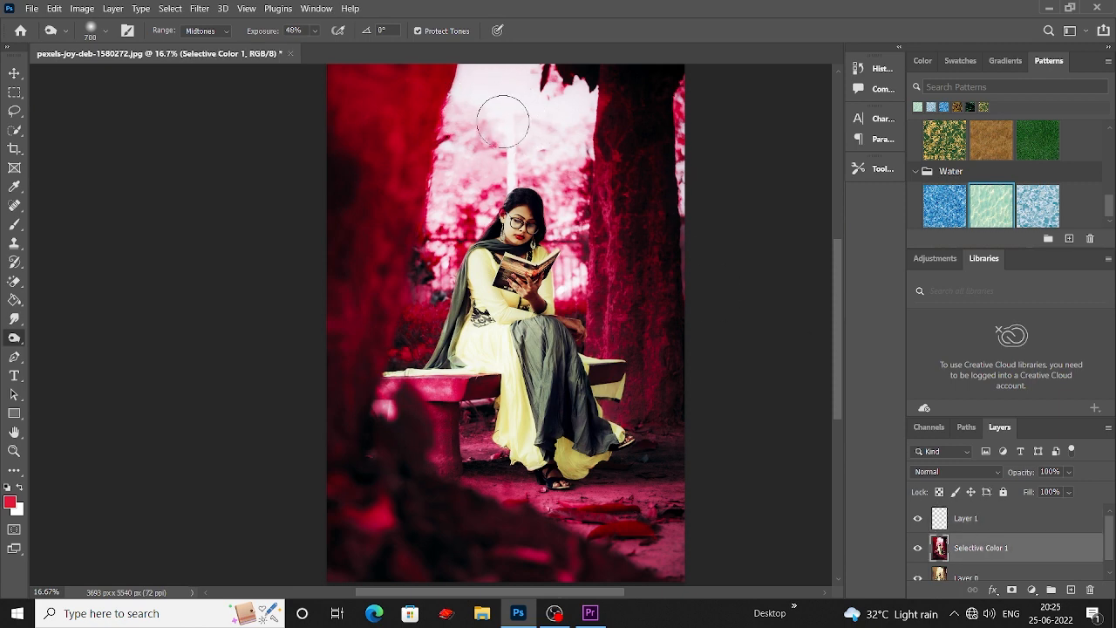
mouse_move(480, 155)
left_mouse_down()
mouse_move(445, 172)
mouse_move(479, 166)
mouse_move(452, 185)
mouse_move(519, 142)
mouse_move(547, 184)
mouse_move(585, 164)
left_mouse_up()
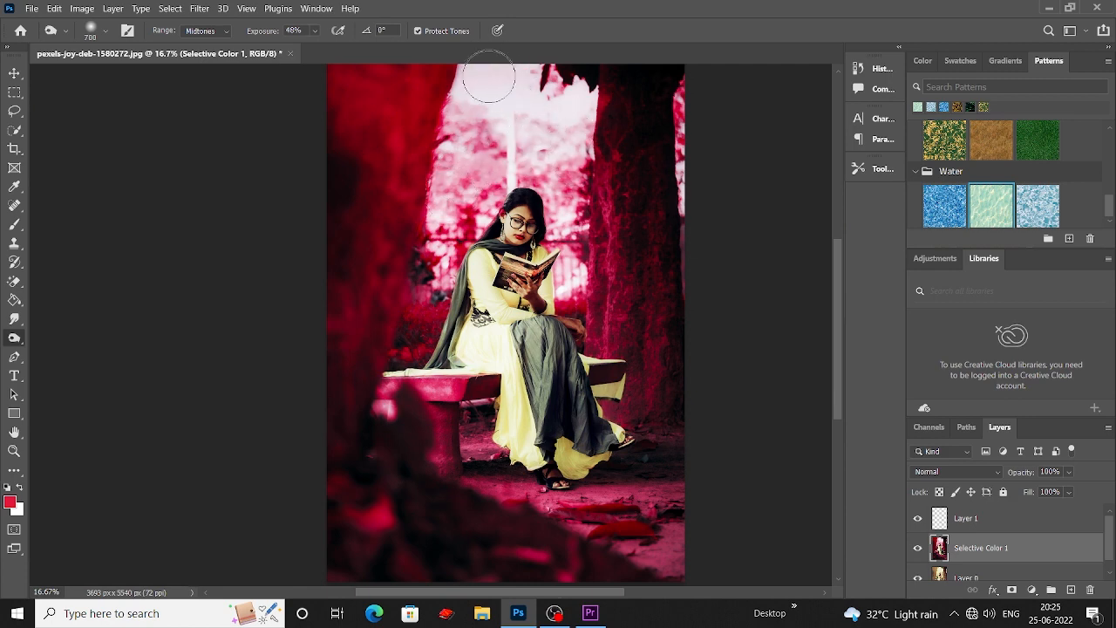
left_click_drag(425, 91, 443, 112)
scroll(384, 235, "down", 2)
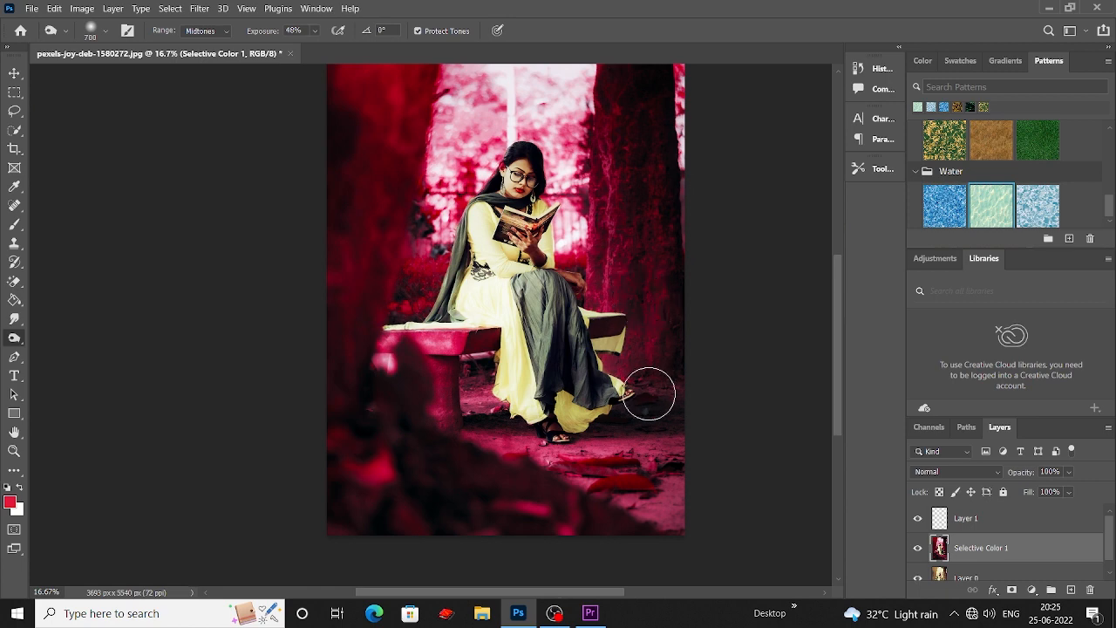
scroll(428, 356, "down", 2)
scroll(570, 359, "up", 4)
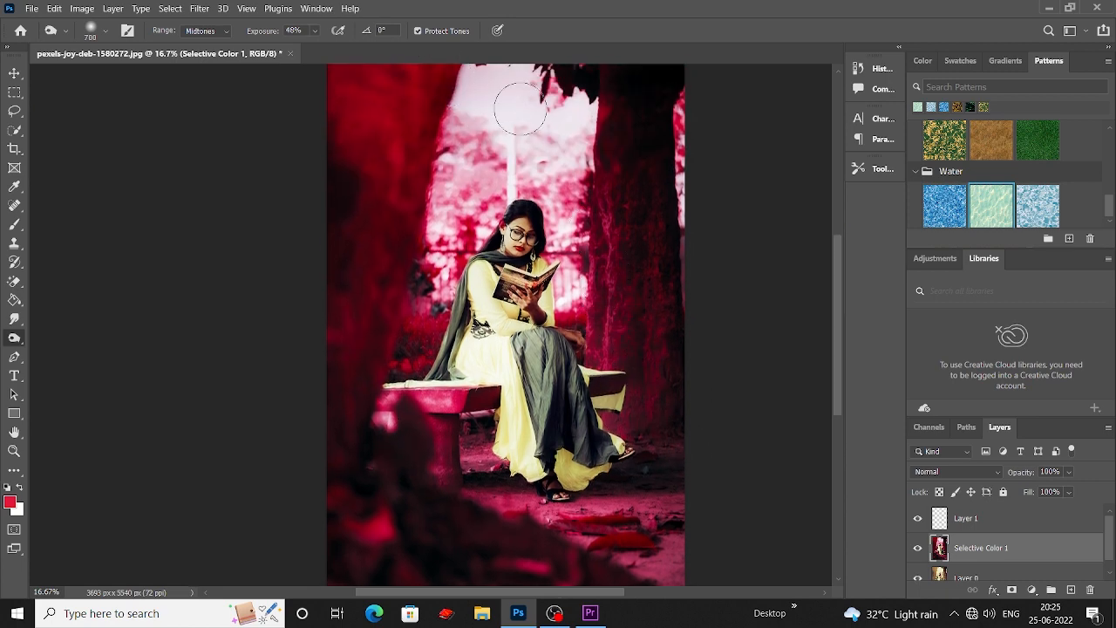
scroll(418, 200, "down", 1)
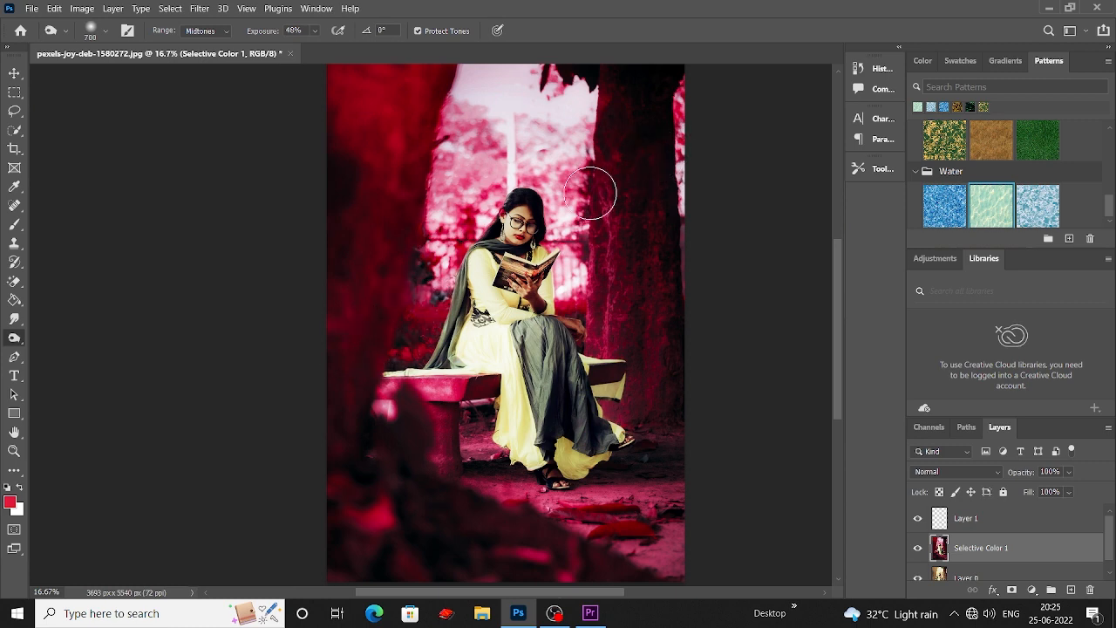
scroll(702, 209, "down", 4)
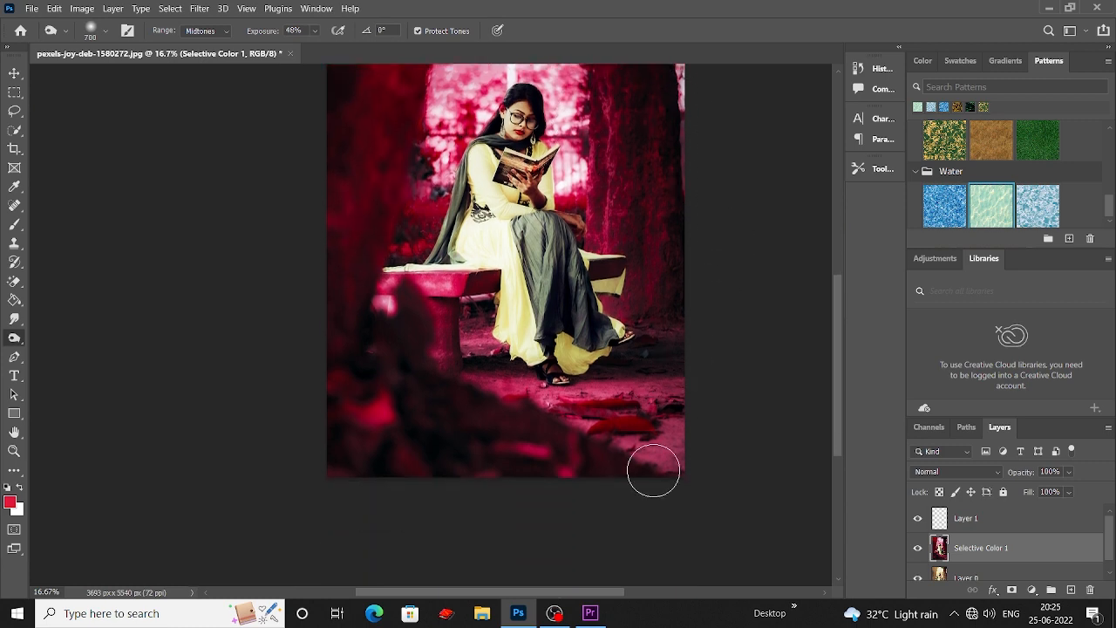
scroll(334, 374, "up", 4)
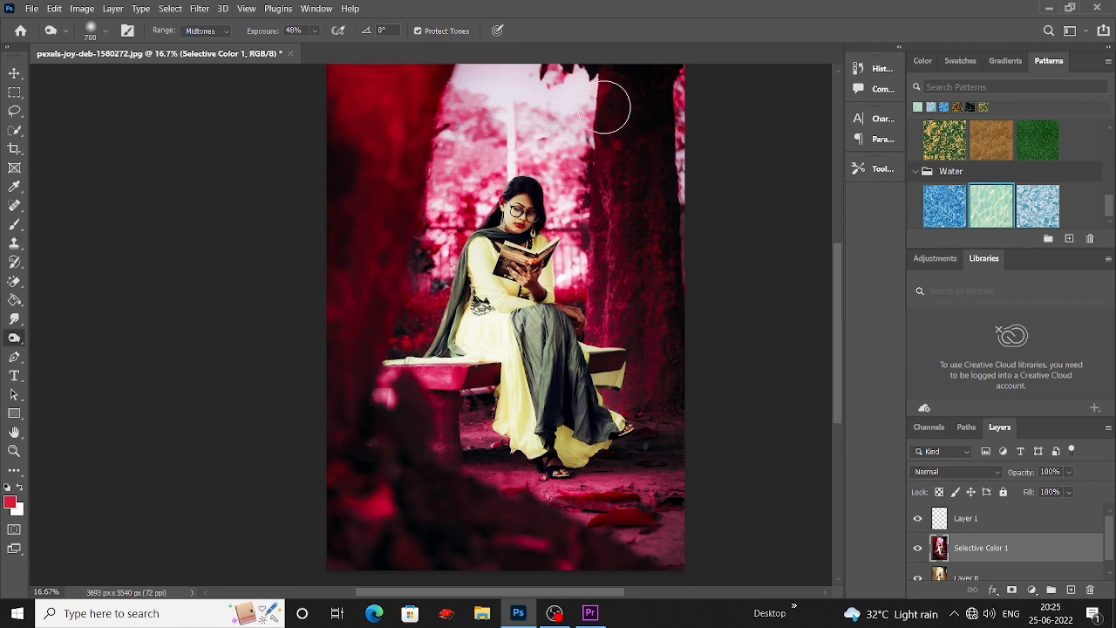
left_click(14, 75)
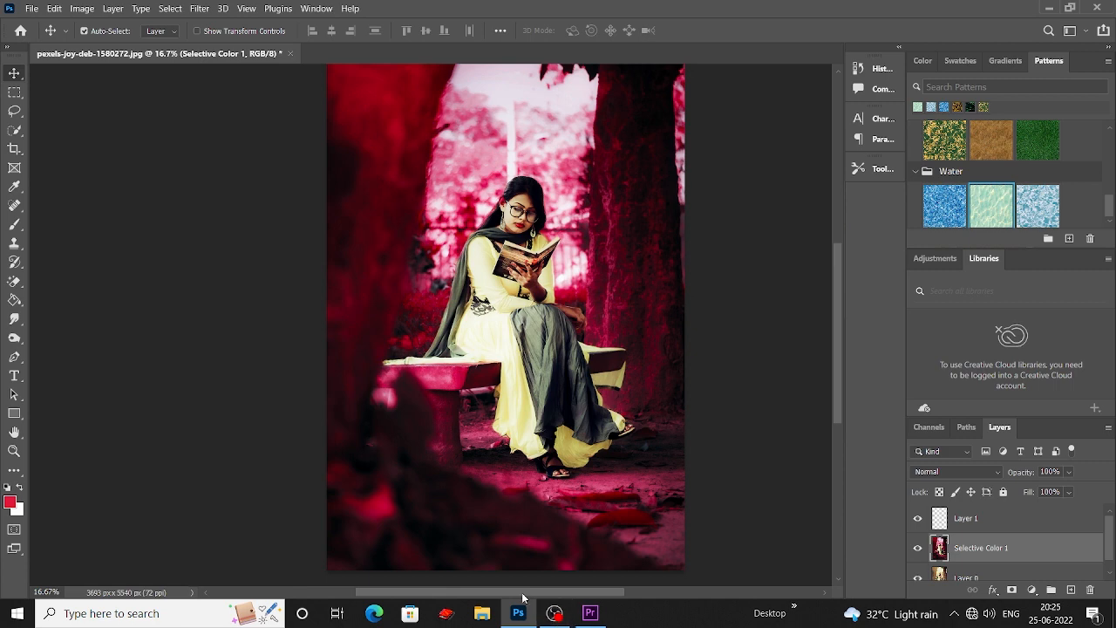
key("ctrl+plus")
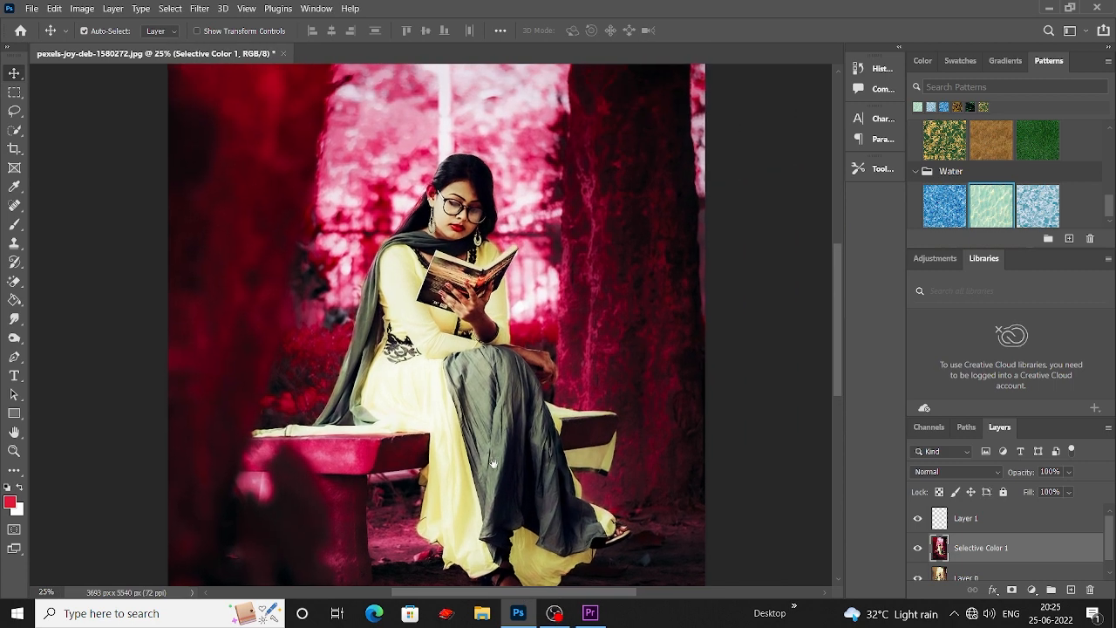